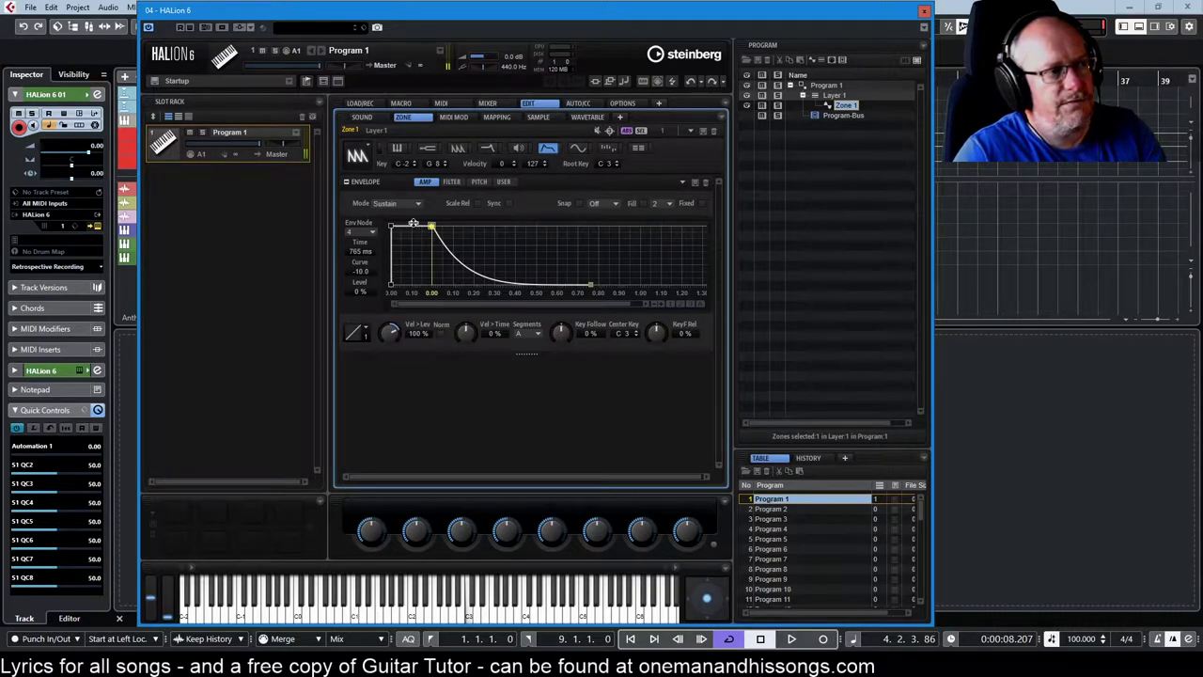
Lengthen the amp envelope's attack into a gradual rise to full level.
mouse_move(429, 223)
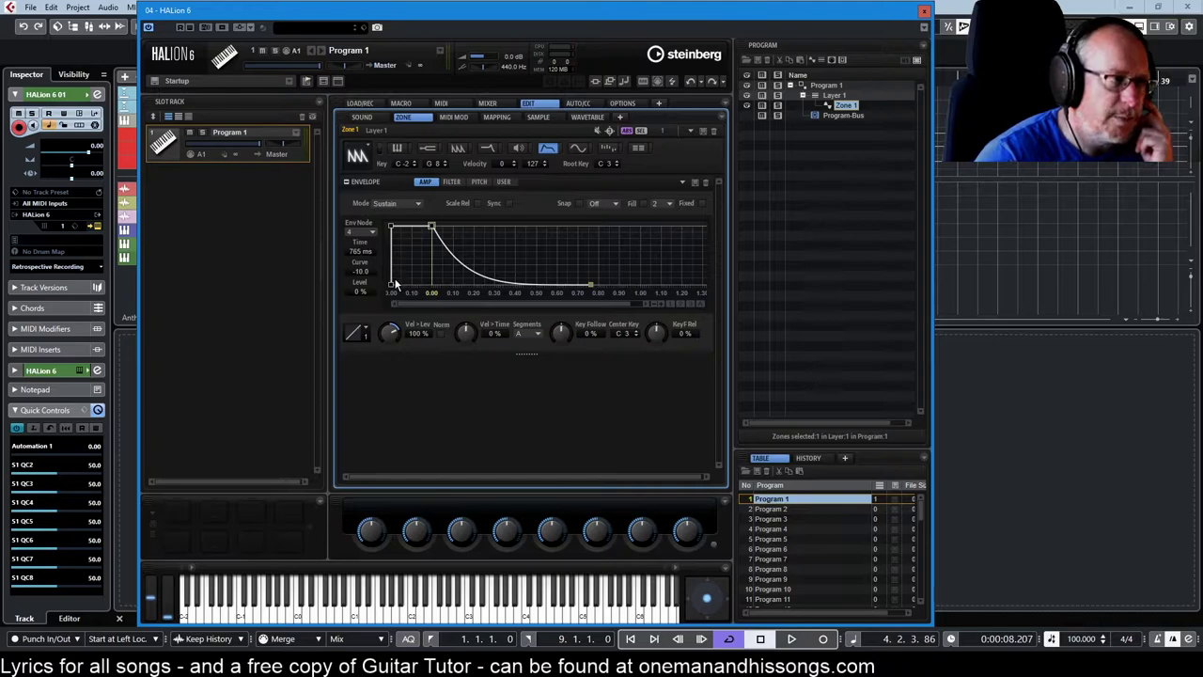
mouse_move(390, 224)
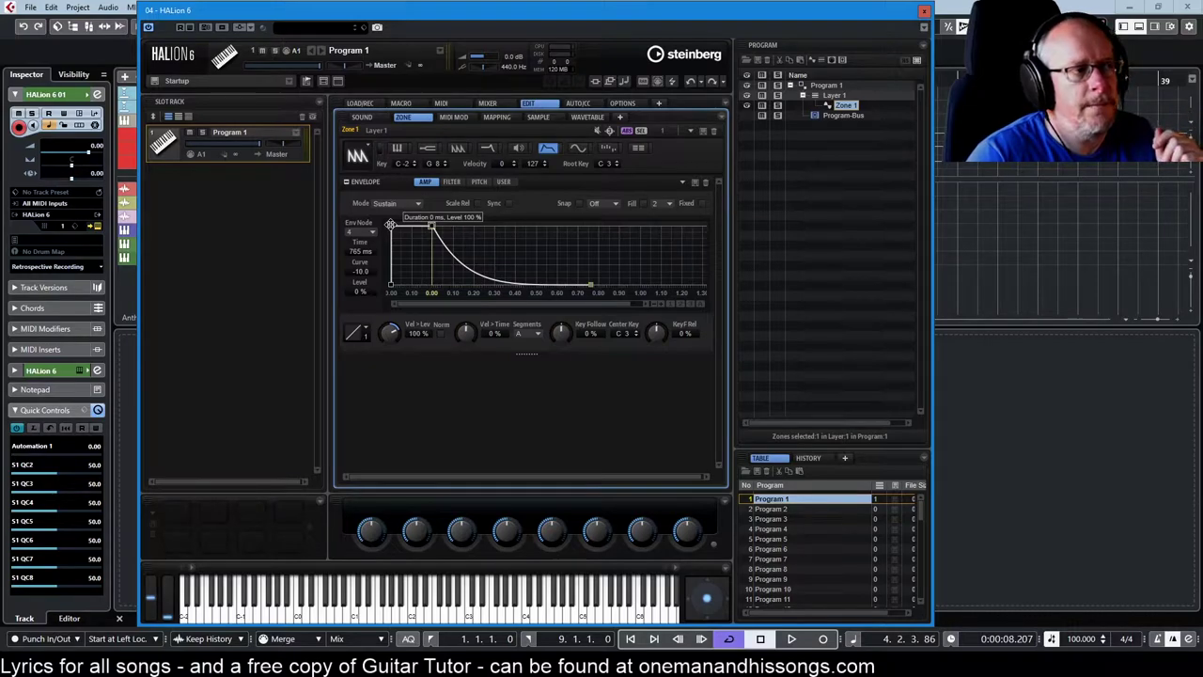
drag(390, 223, 469, 223)
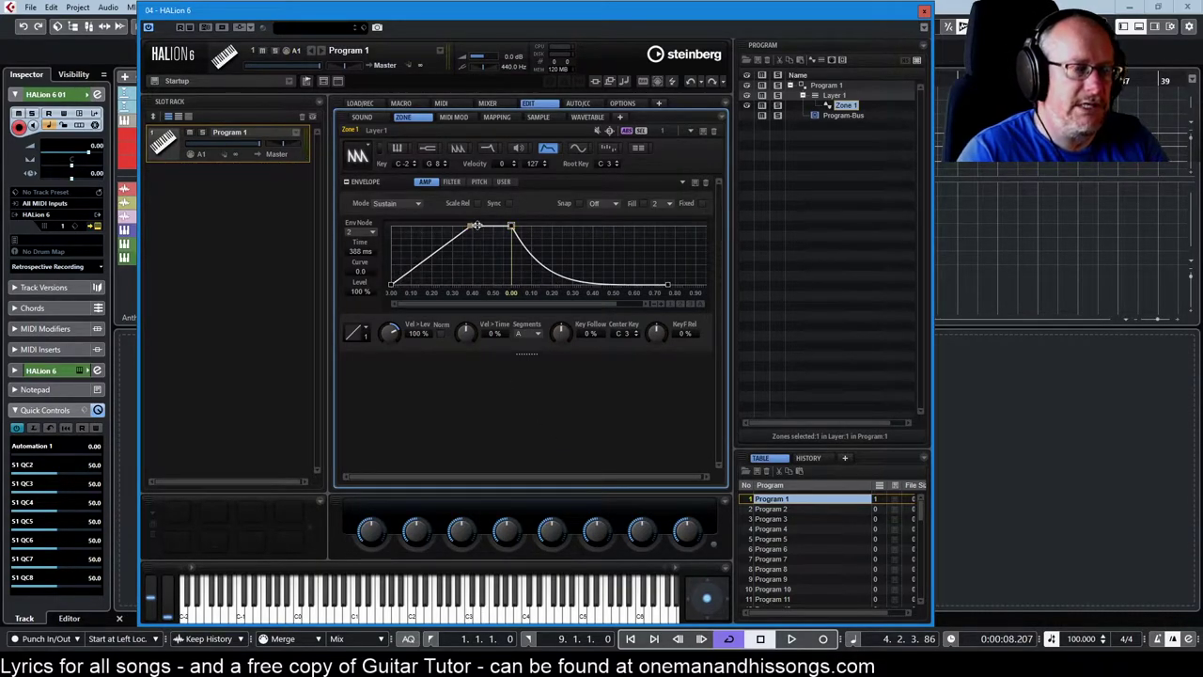
Move the node after the peak to 498 ms and 64 %.
mouse_move(470, 223)
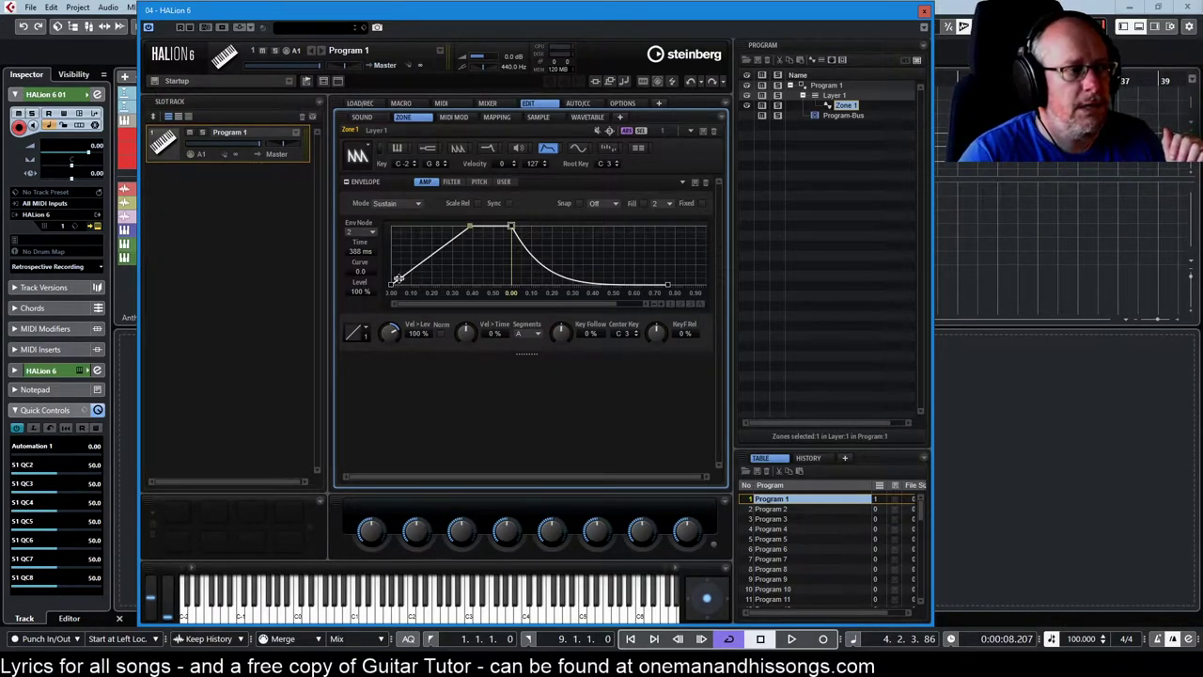
mouse_move(511, 224)
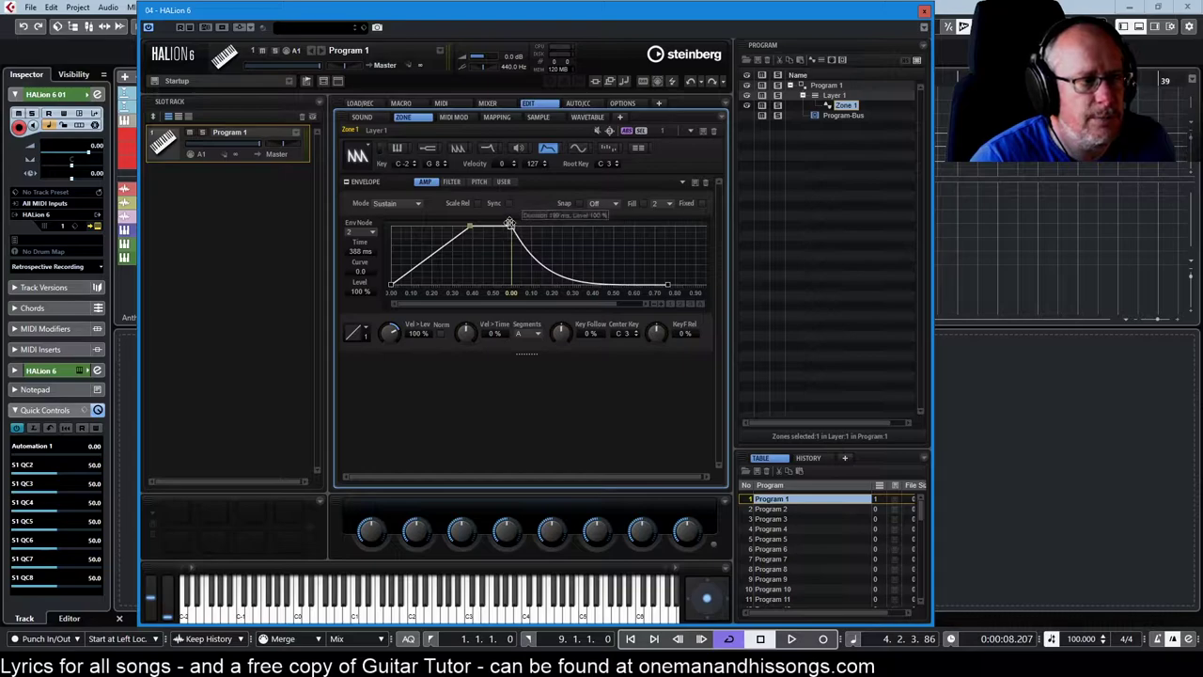
drag(510, 223, 609, 213)
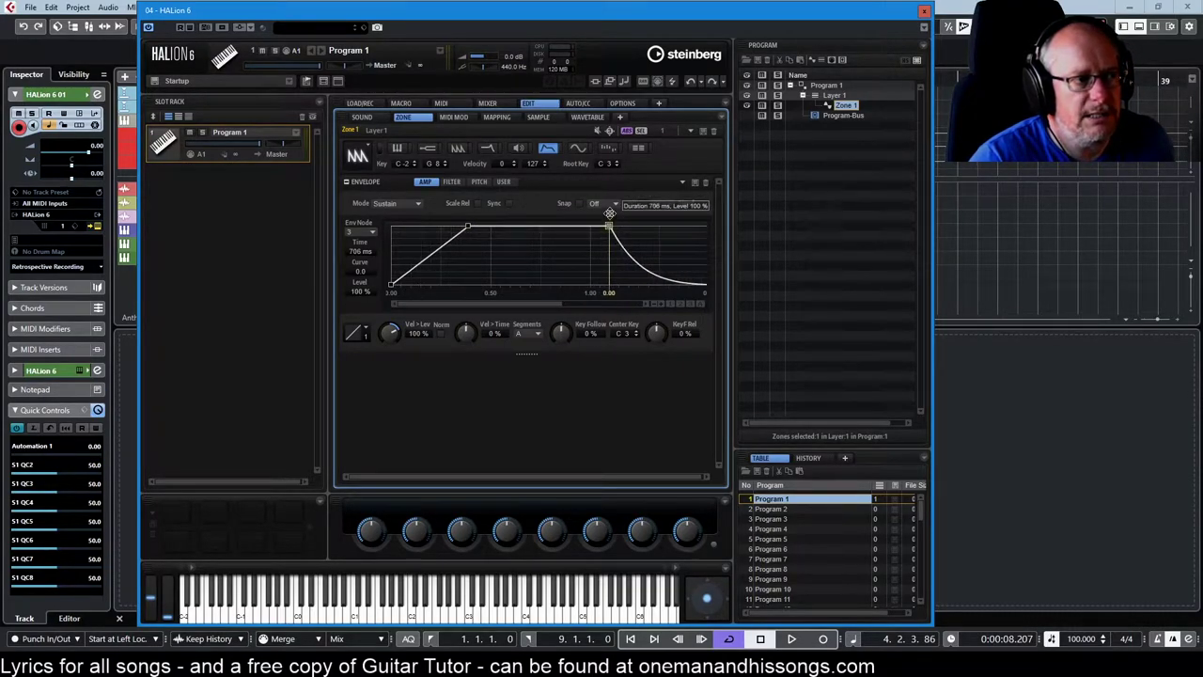
Insert five new nodes along the amp envelope, forming dips and a second peak.
double_click(488, 245)
double_click(526, 270)
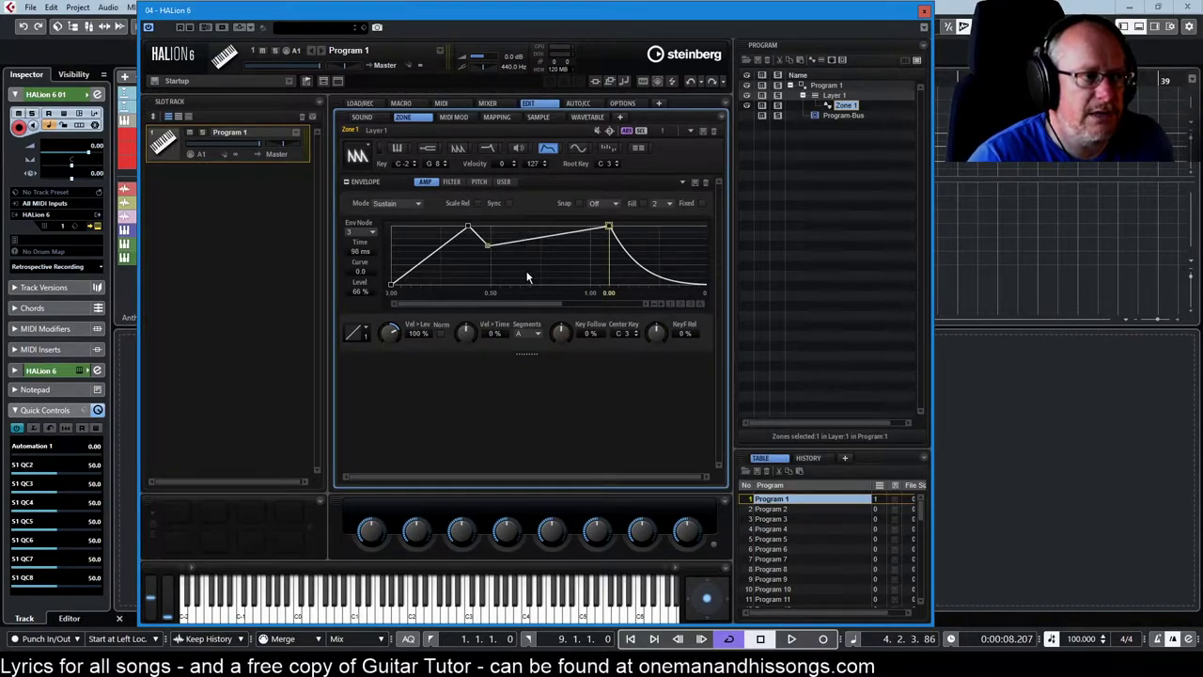
double_click(546, 231)
double_click(561, 258)
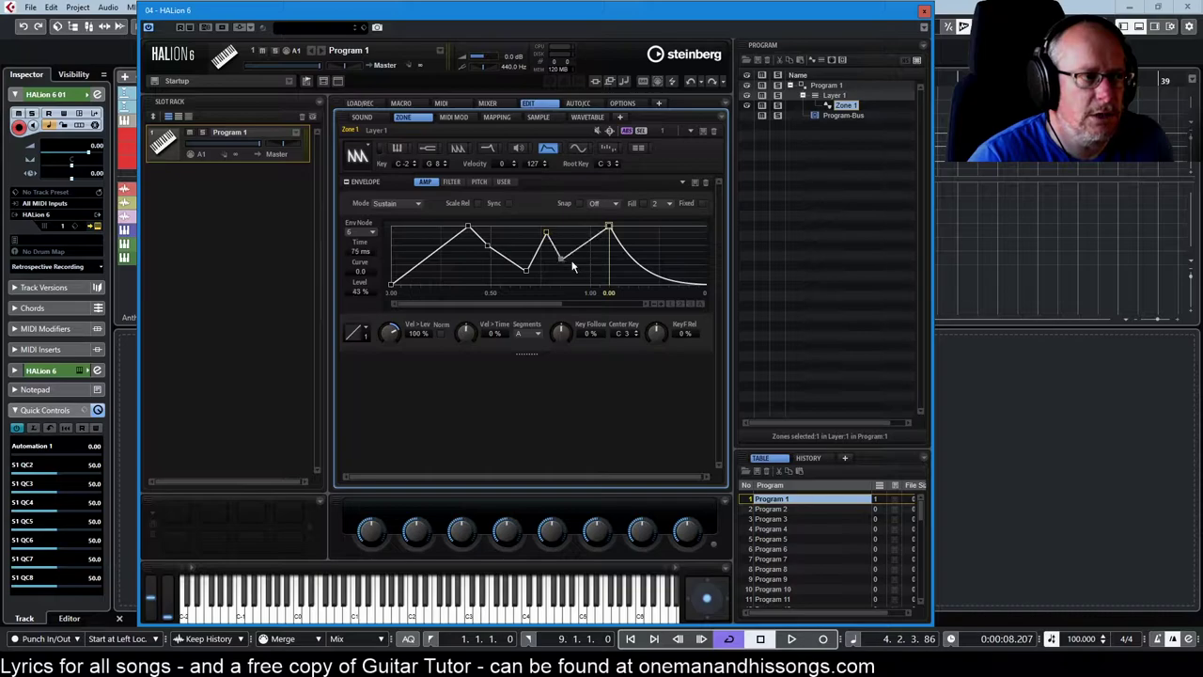
double_click(593, 268)
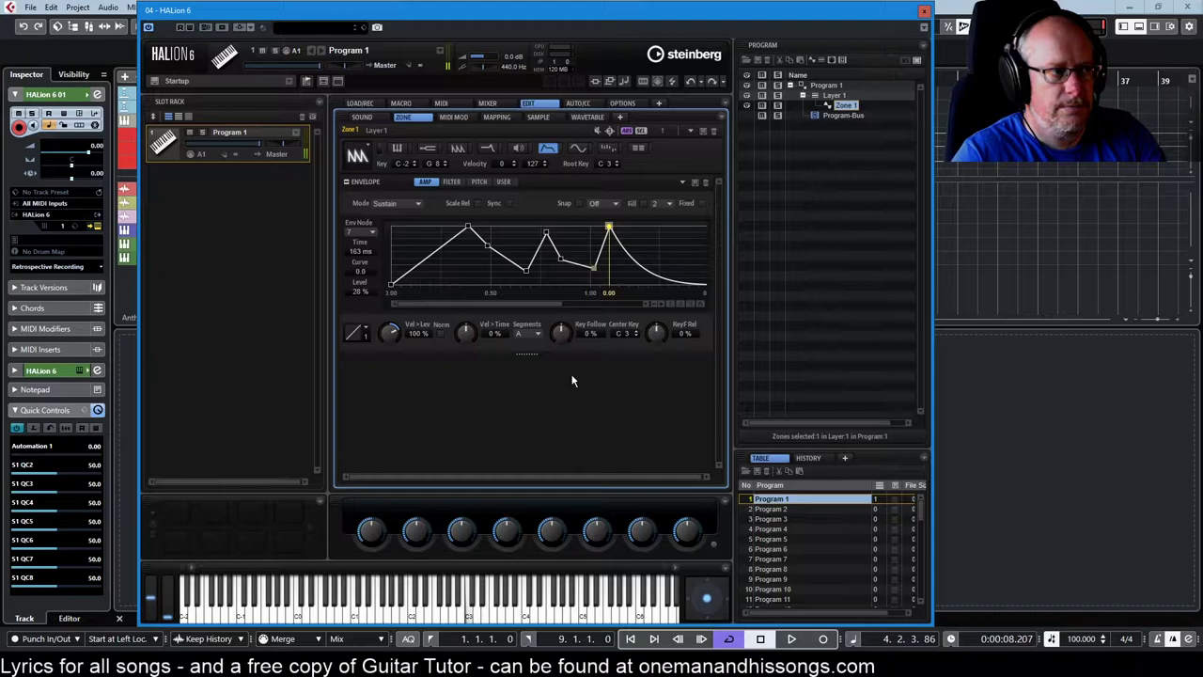
Fit the envelope in view and add three decay and release nodes, forming a release peak.
click(700, 306)
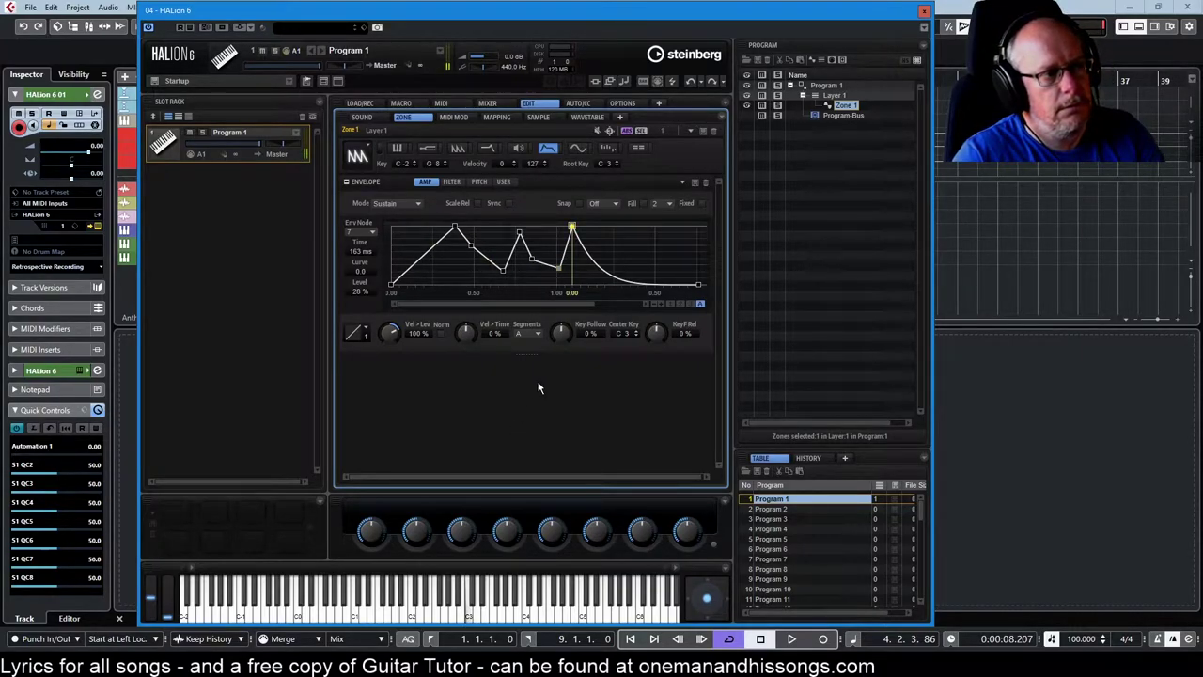
click(594, 247)
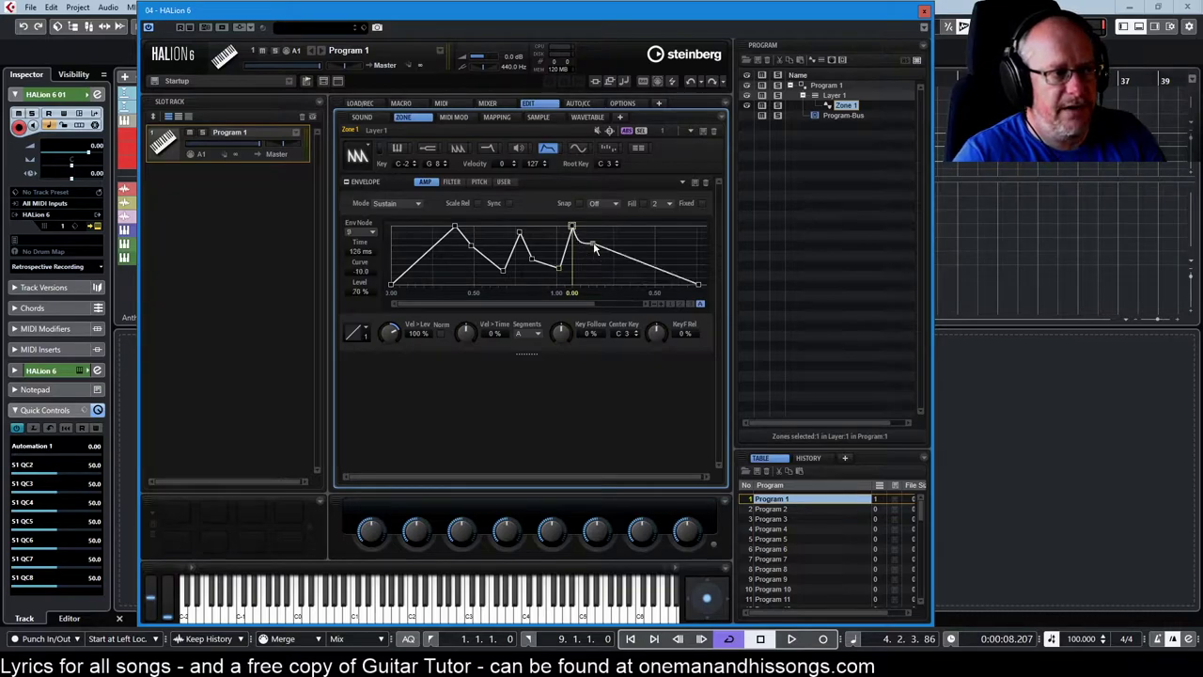
double_click(604, 267)
drag(641, 264, 641, 239)
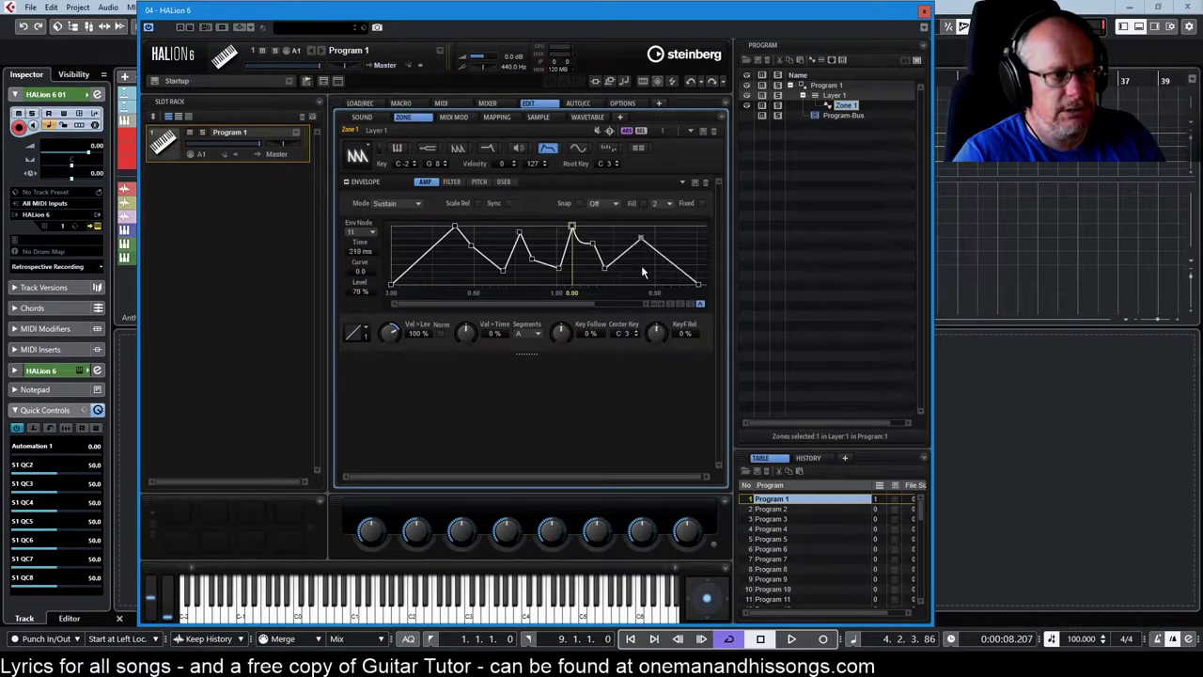
double_click(651, 263)
double_click(676, 242)
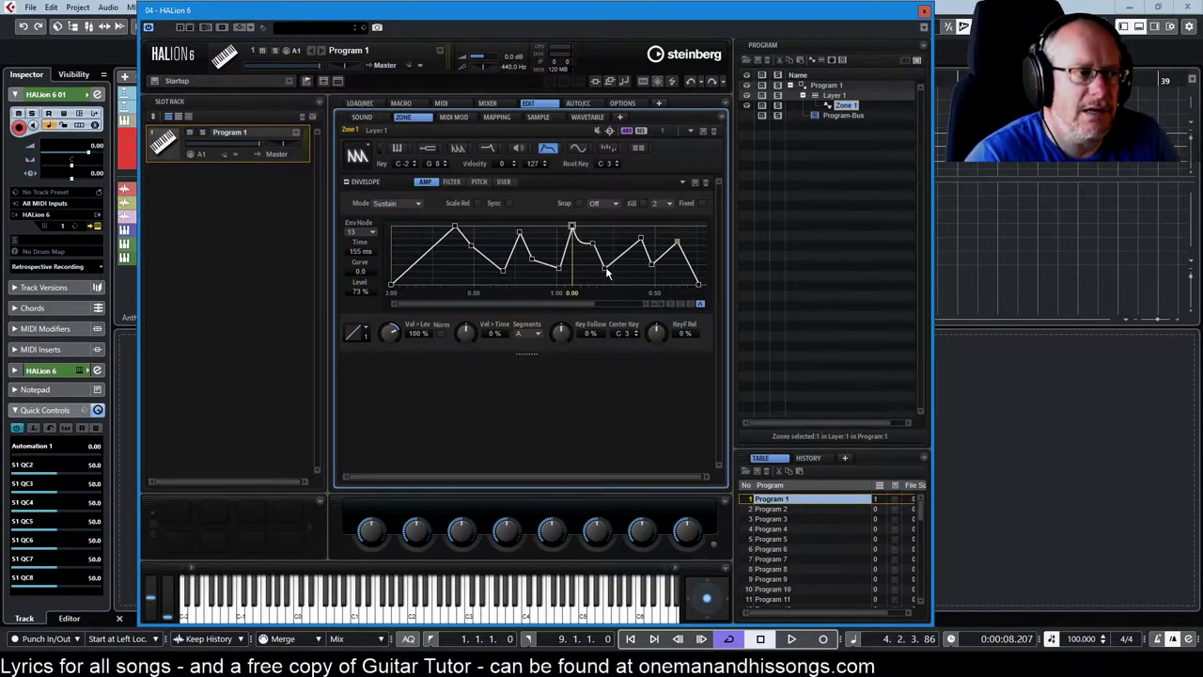
click(419, 205)
Switch to Loop mode and place the loop from the first peak across the dip-and-rise section.
click(411, 233)
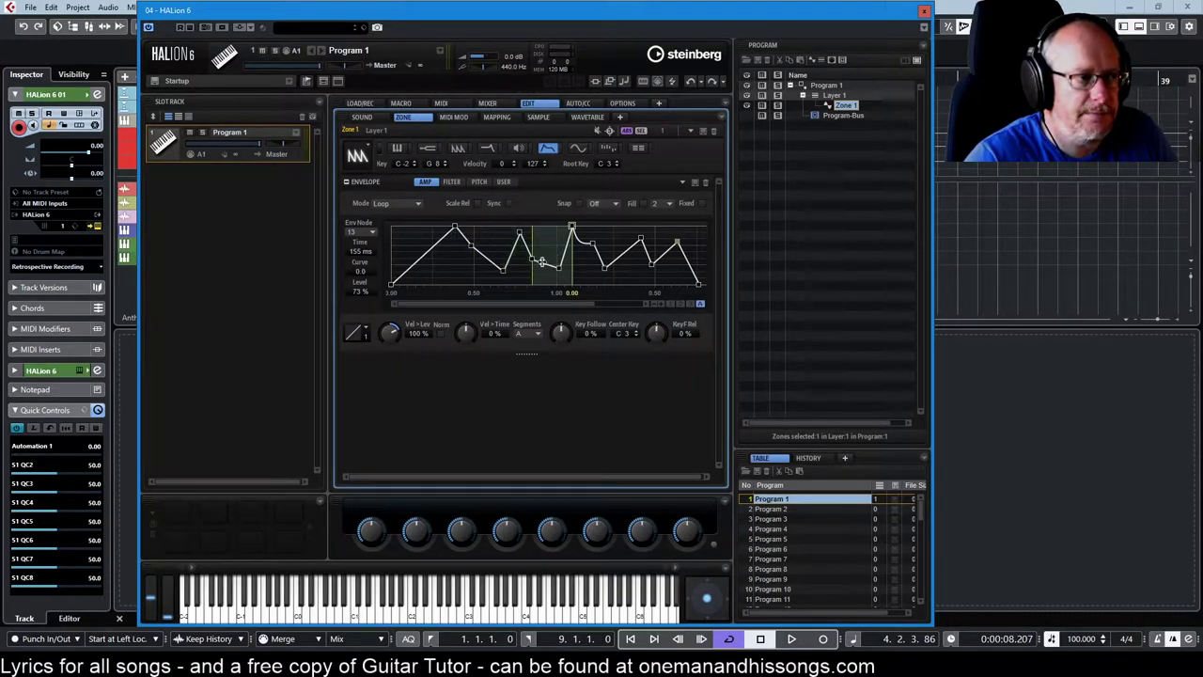
drag(573, 271, 479, 272)
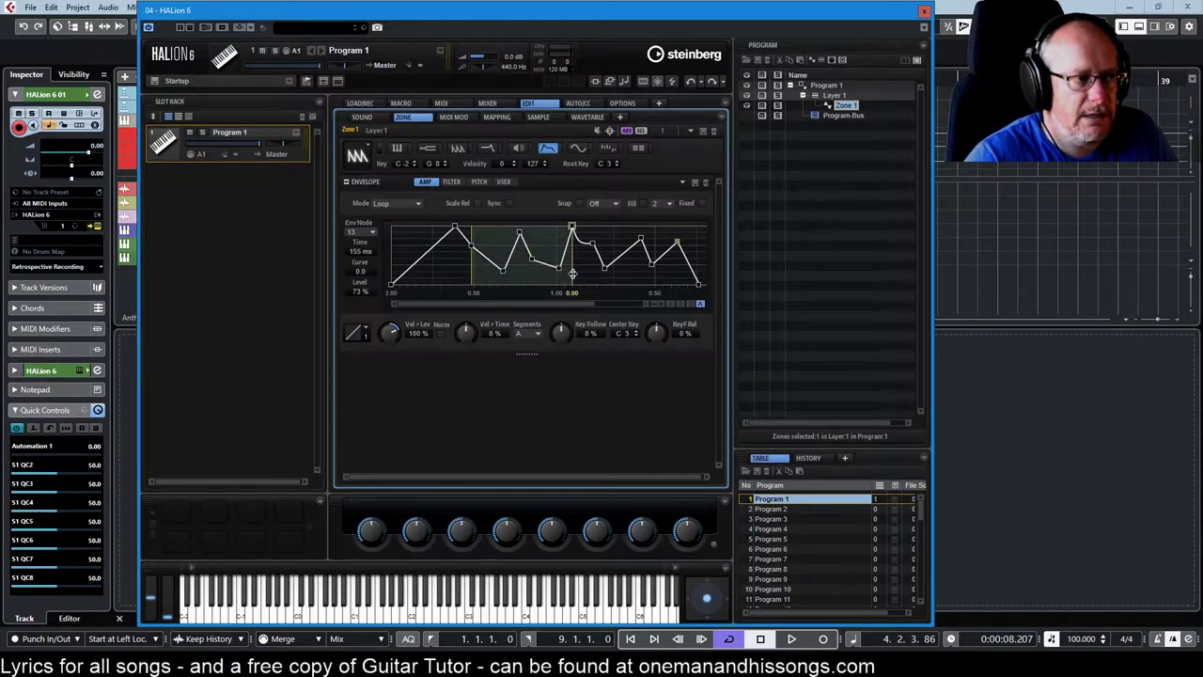
mouse_move(571, 273)
mouse_down()
mouse_move(500, 269)
mouse_move(560, 271)
mouse_move(532, 271)
mouse_up()
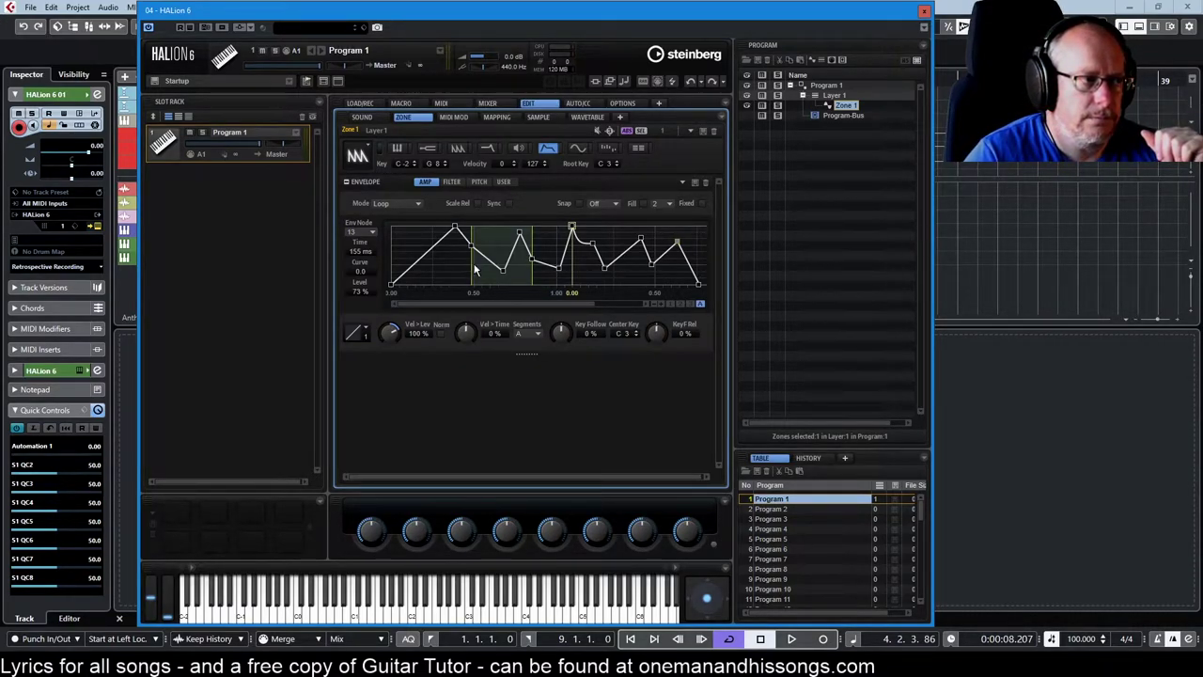
drag(470, 271, 457, 269)
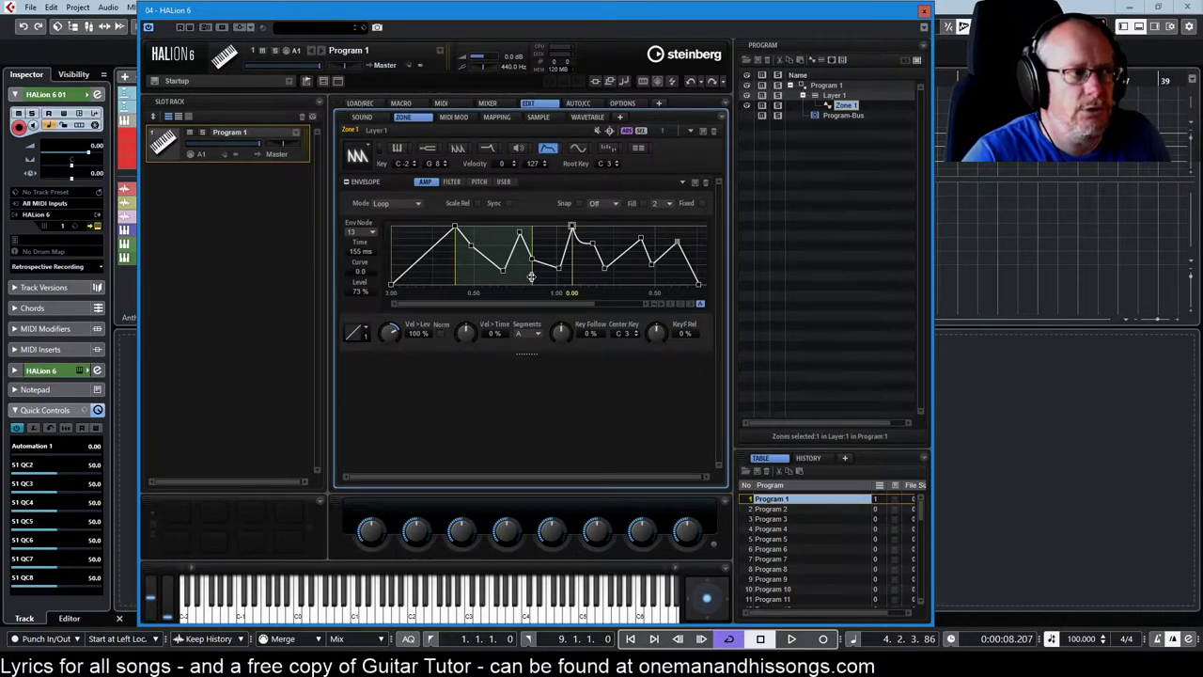
drag(531, 278, 571, 270)
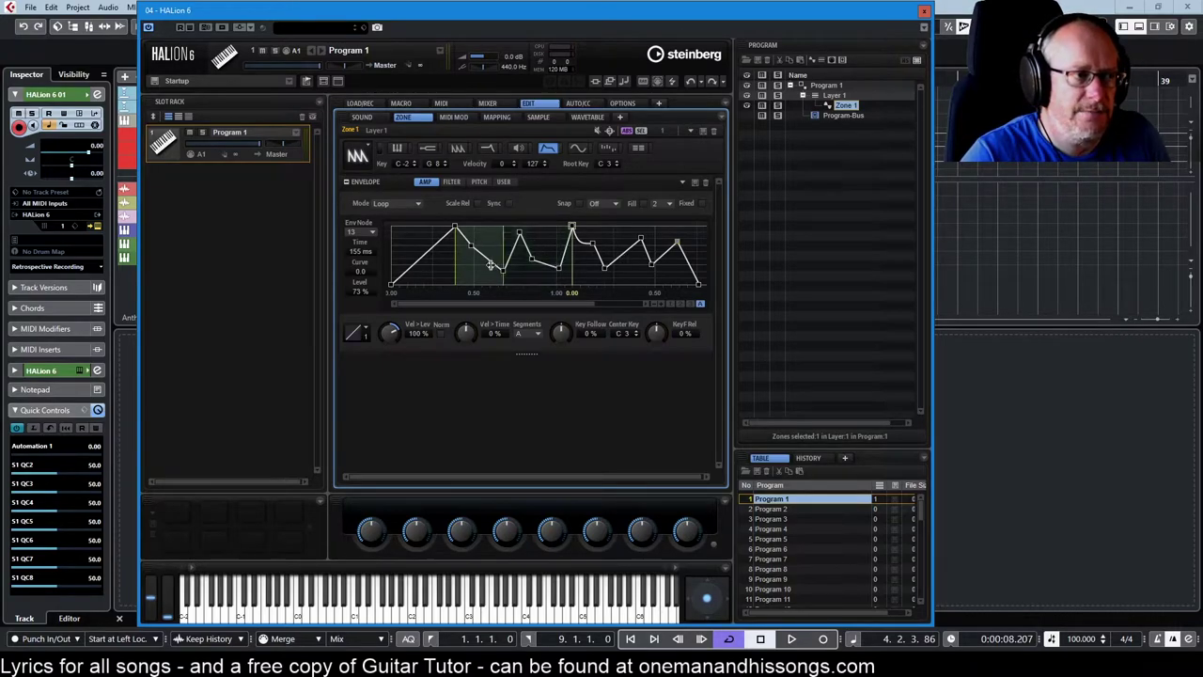
mouse_move(571, 273)
mouse_down()
mouse_move(512, 263)
mouse_move(568, 251)
mouse_move(543, 266)
mouse_up()
mouse_move(455, 267)
mouse_down()
mouse_move(485, 266)
mouse_move(410, 276)
mouse_up()
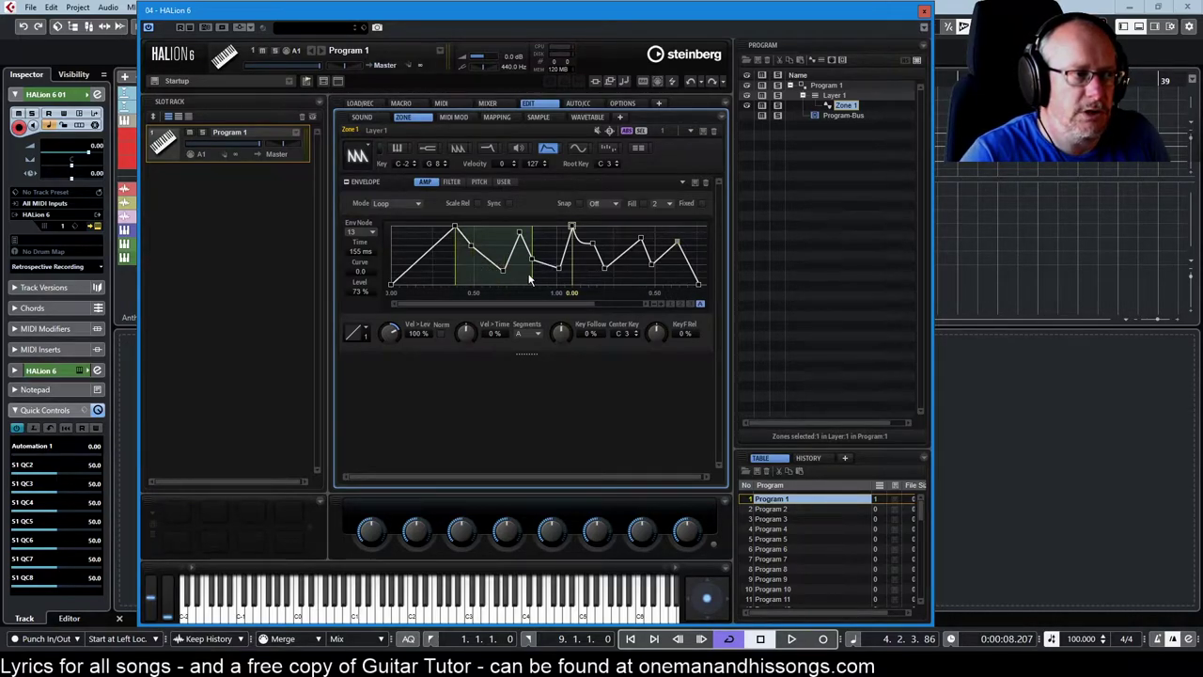
drag(532, 273, 571, 275)
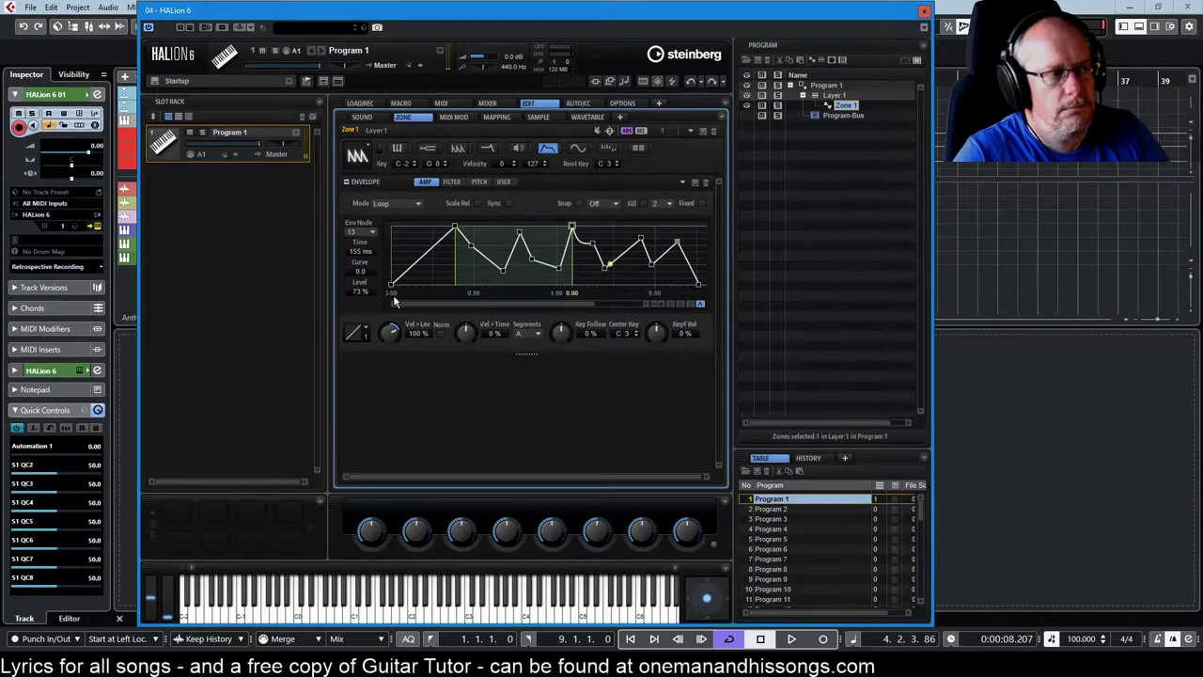
click(395, 202)
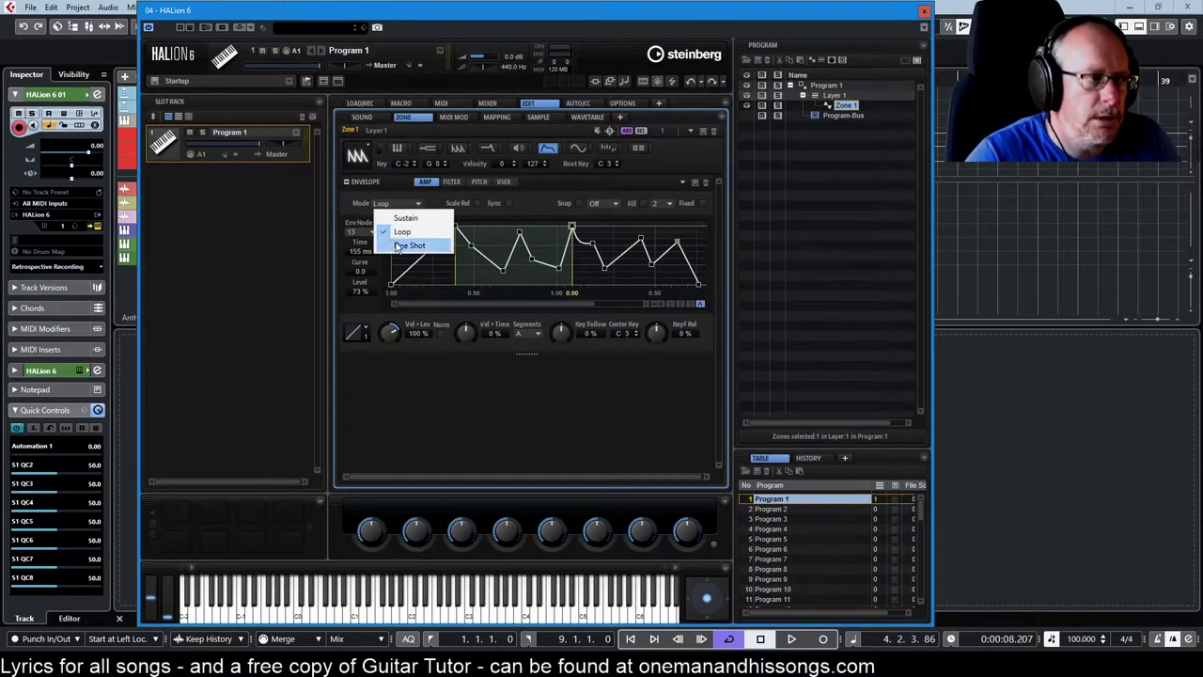
Settle on One Shot mode after trying Sustain, and lower the first peak node.
click(404, 244)
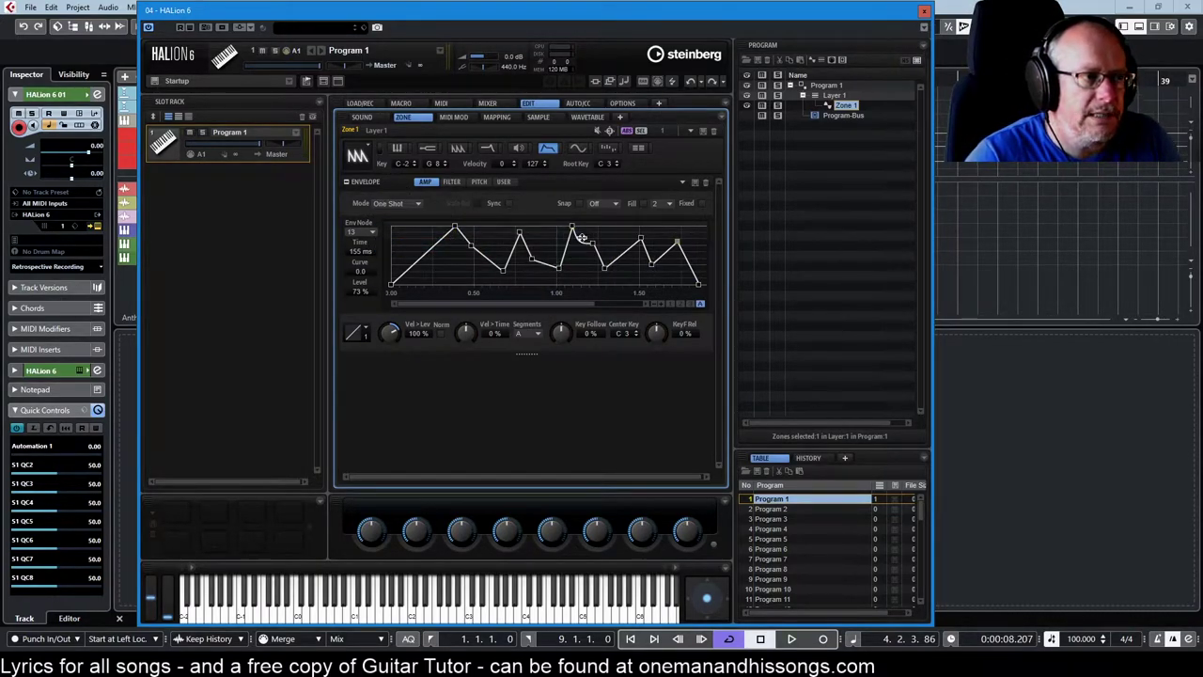
mouse_move(571, 231)
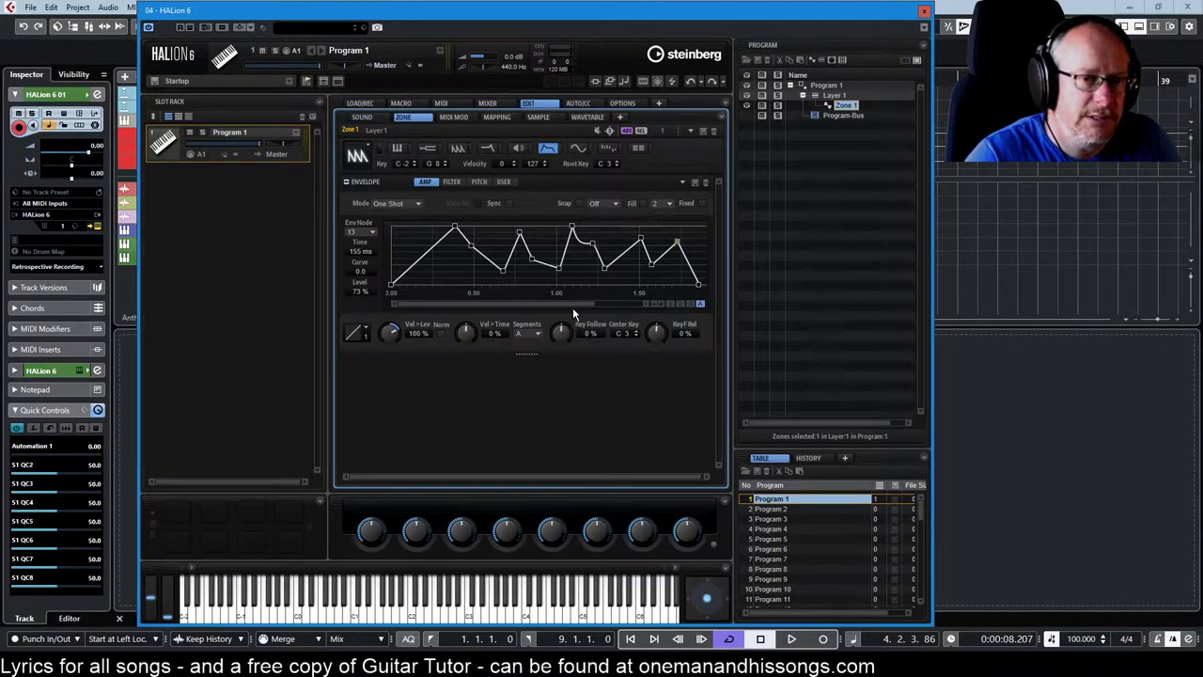
click(395, 203)
click(404, 226)
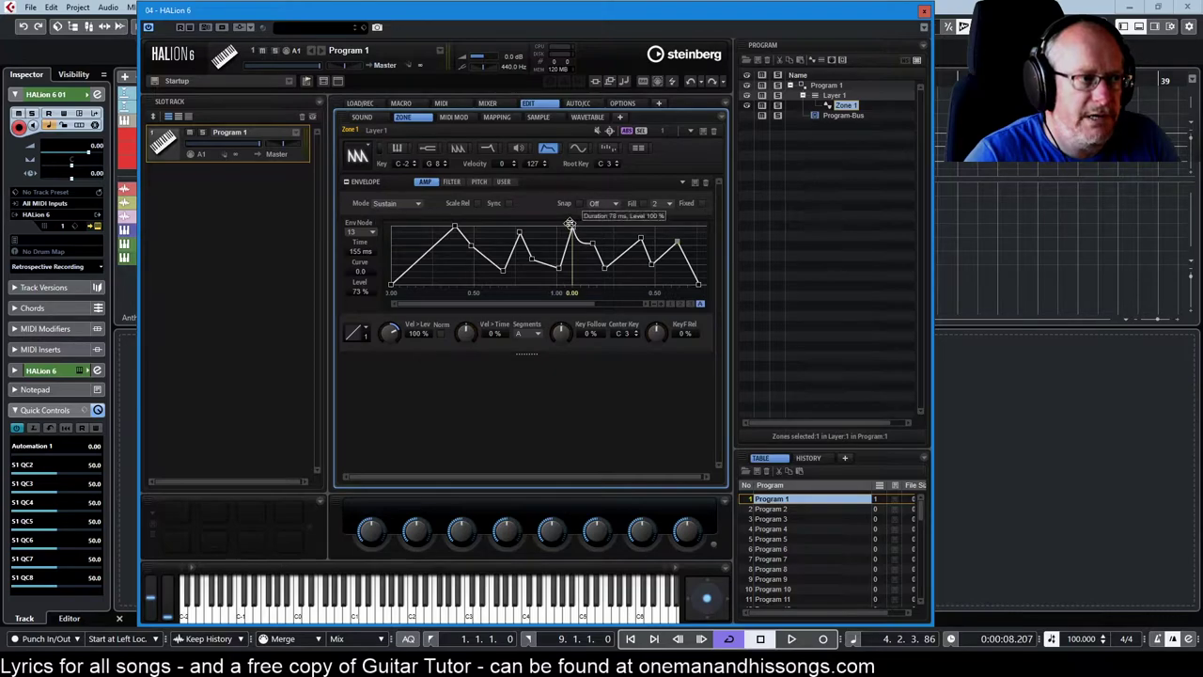
click(393, 203)
click(407, 246)
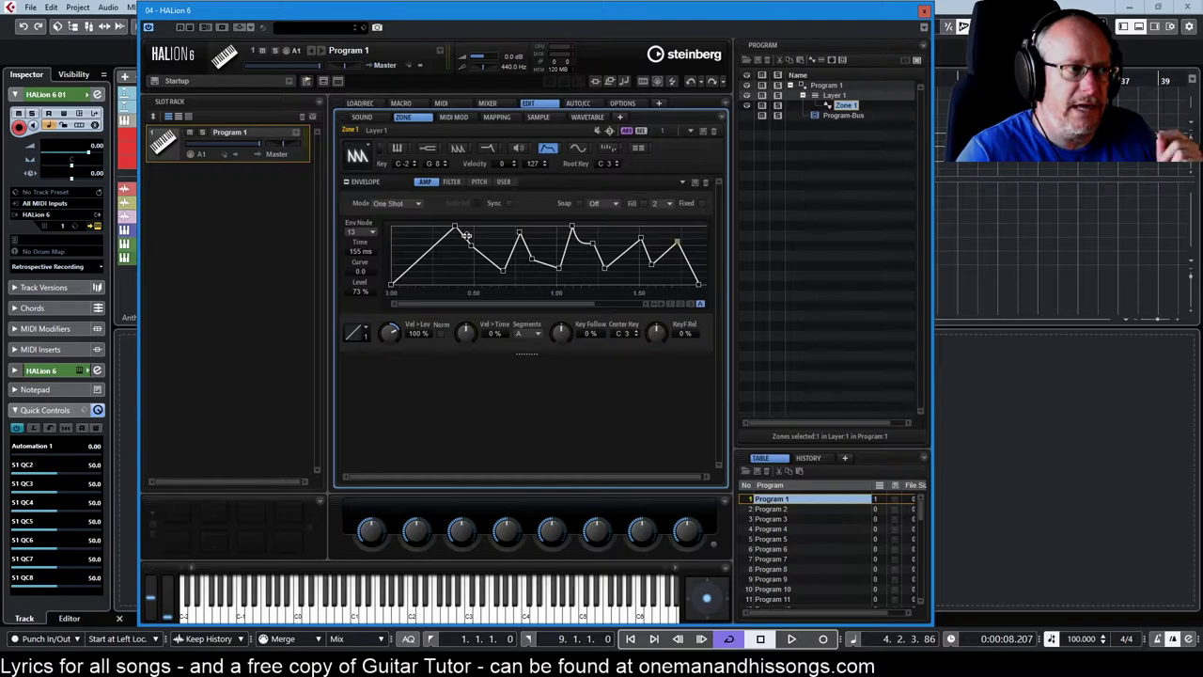
drag(456, 228, 518, 235)
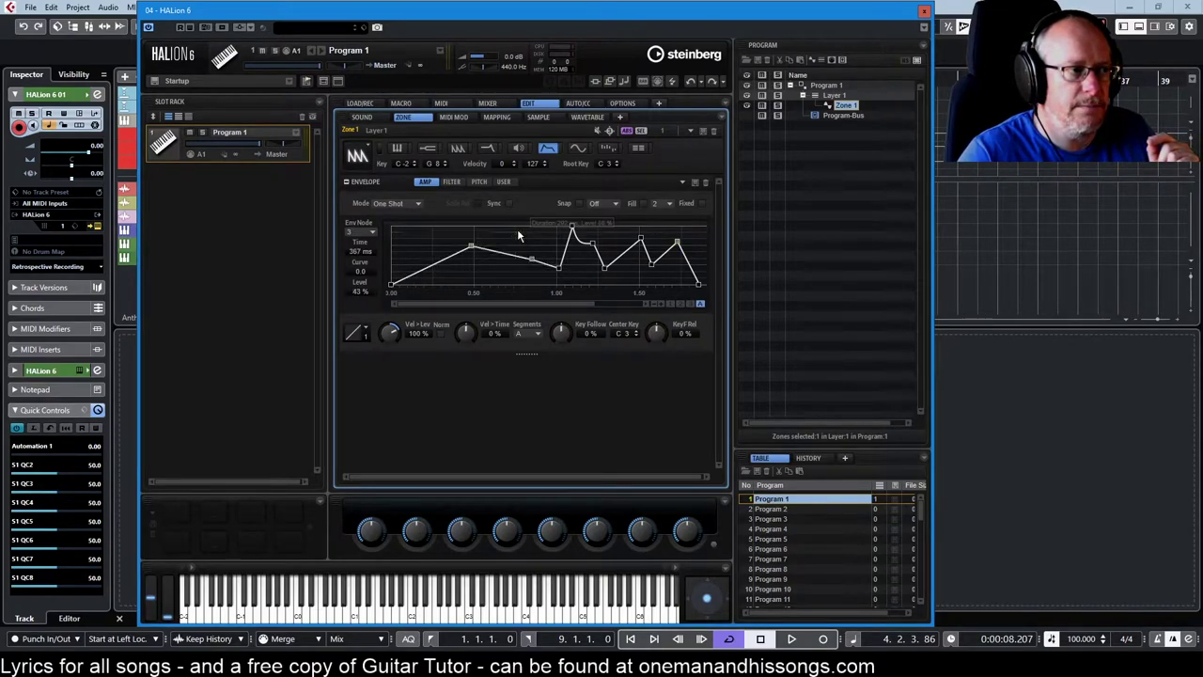
Delete the last two release peak nodes so the curve tapers to 0% after the tall peak.
click(571, 228)
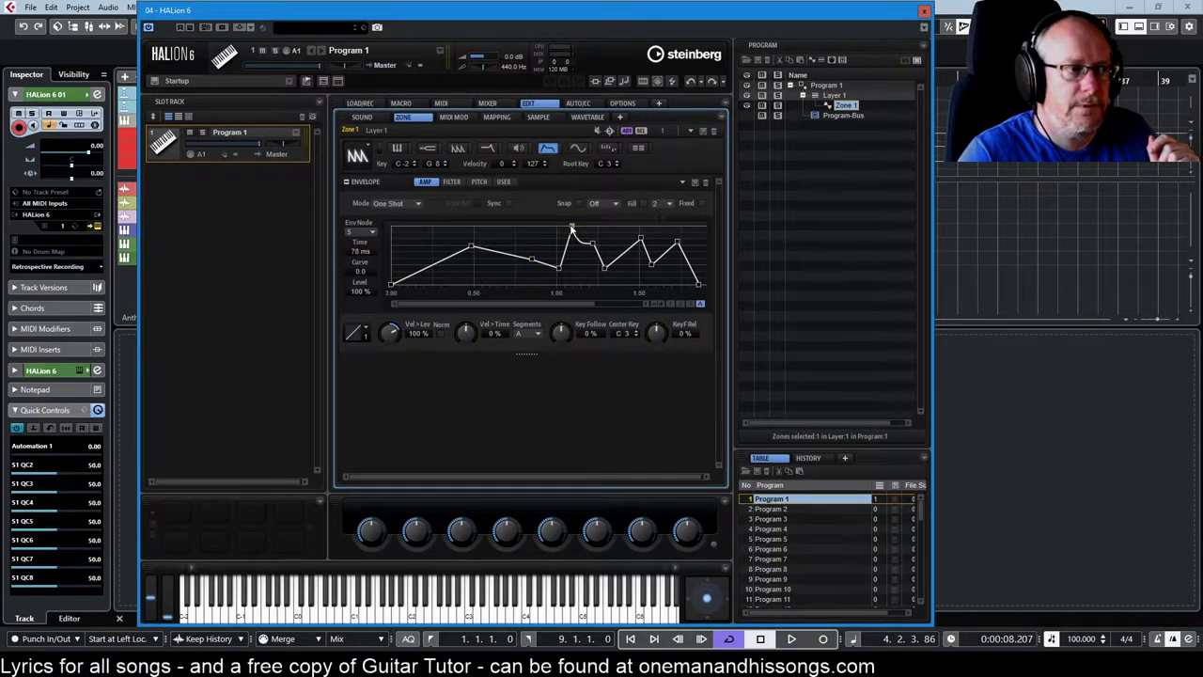
click(390, 283)
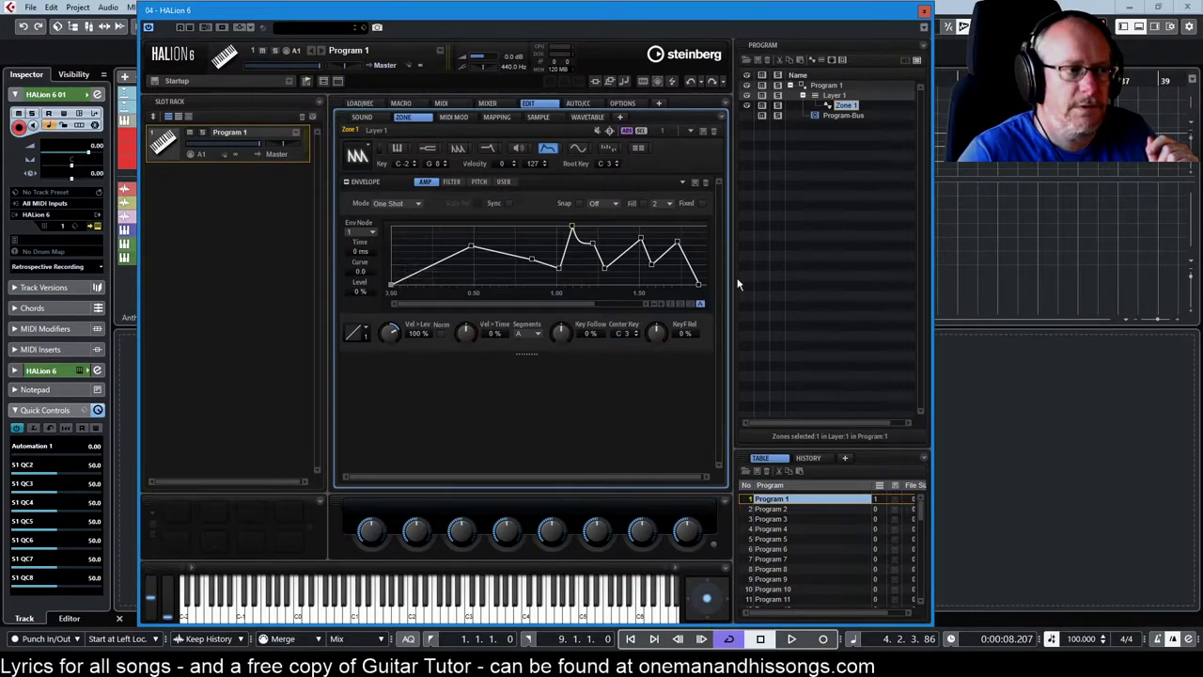
click(698, 284)
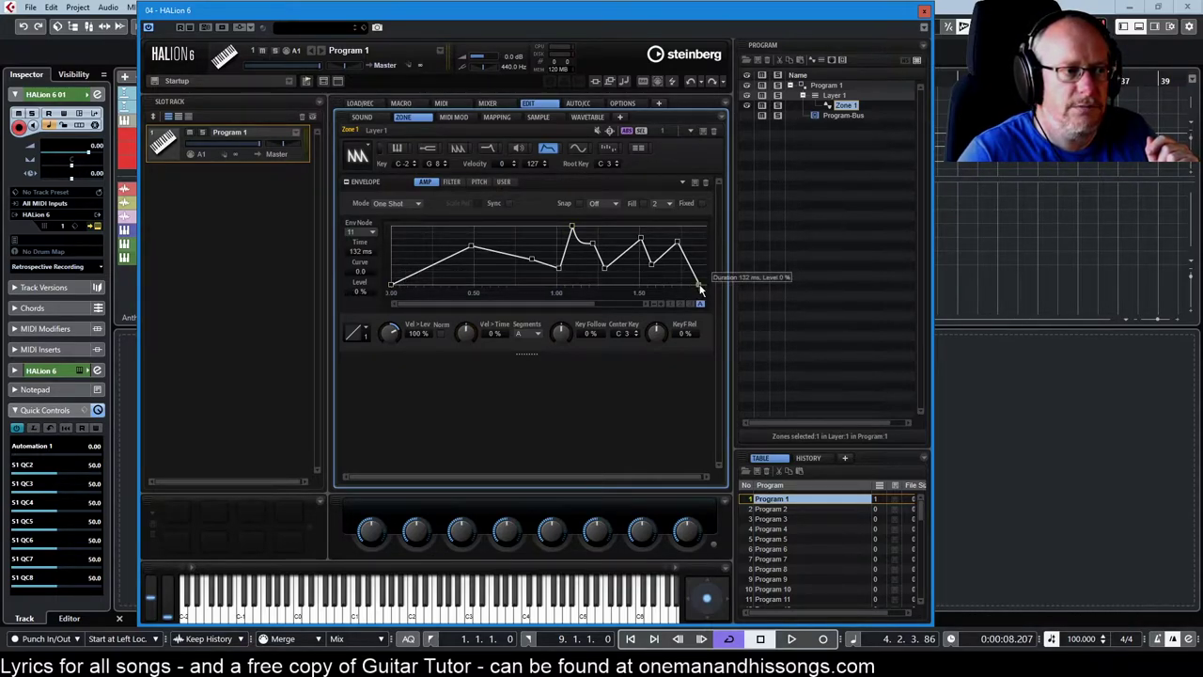
double_click(676, 243)
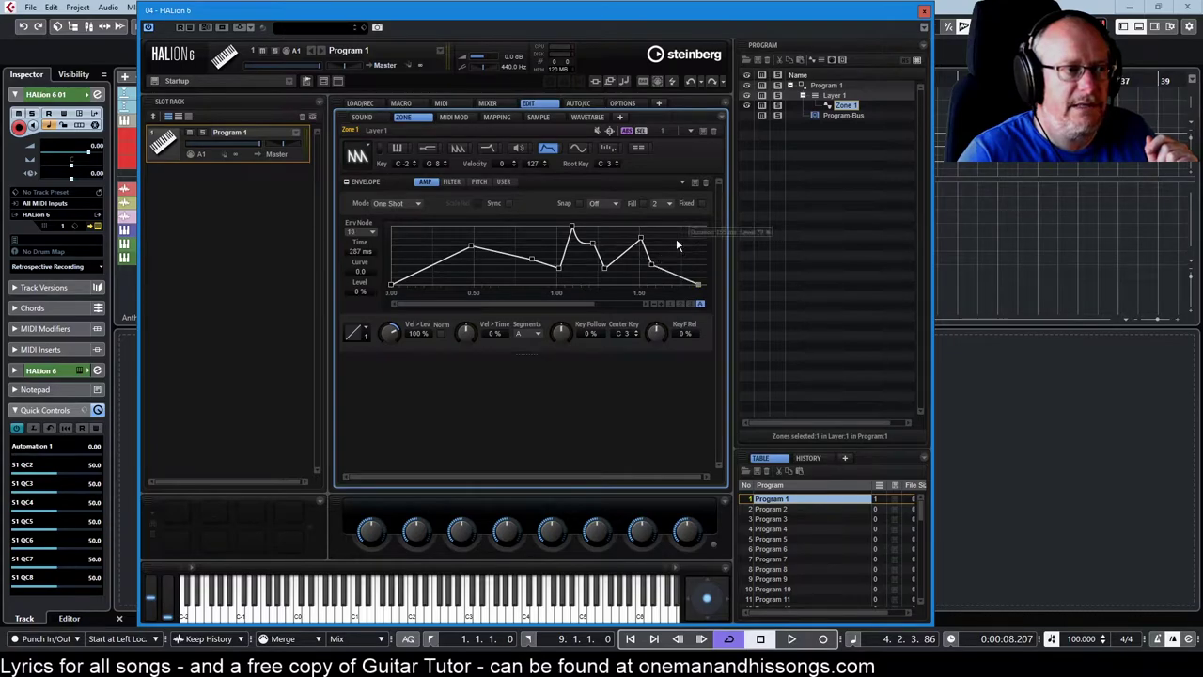
double_click(640, 241)
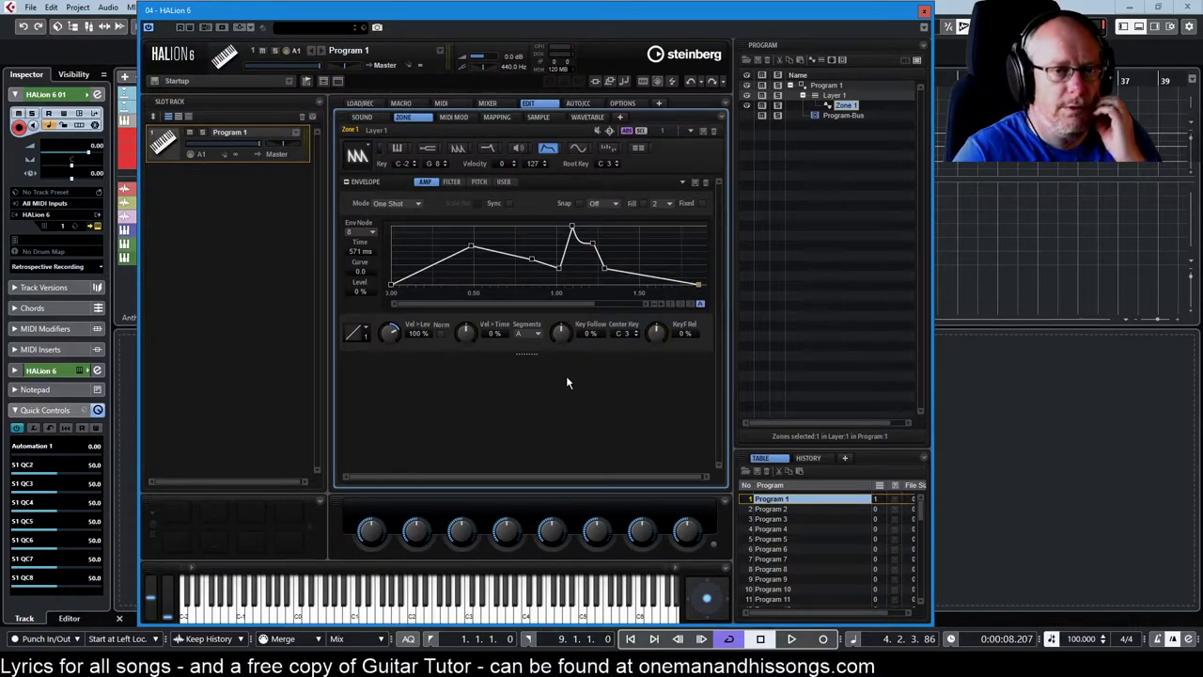
scroll(394, 203, down, 1)
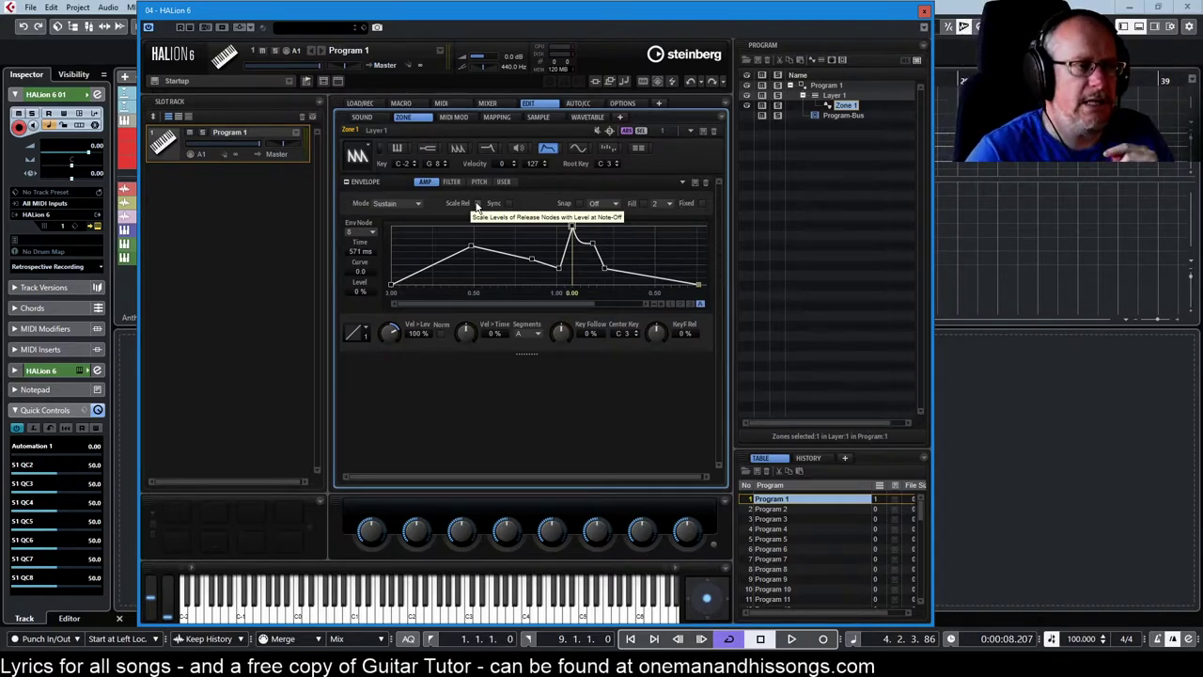
Move nodes 2 and 4 so the envelope curves up to 100% at 419 ms, then holds.
drag(471, 249, 572, 229)
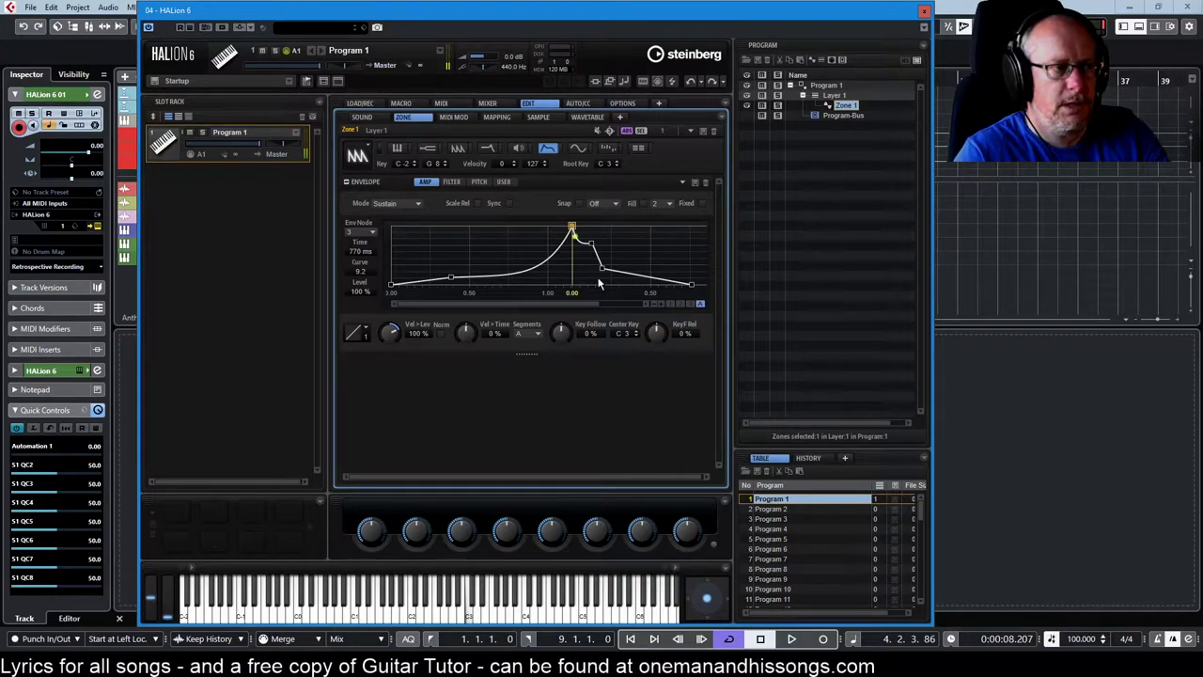
drag(591, 244, 633, 214)
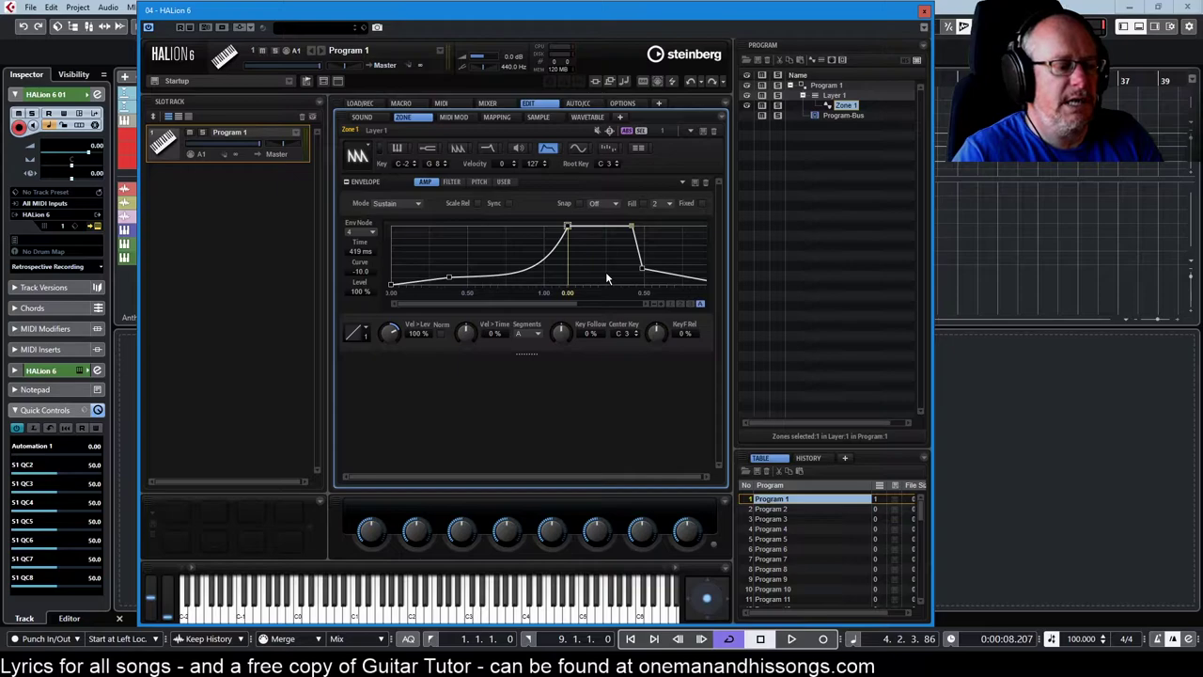
mouse_move(566, 226)
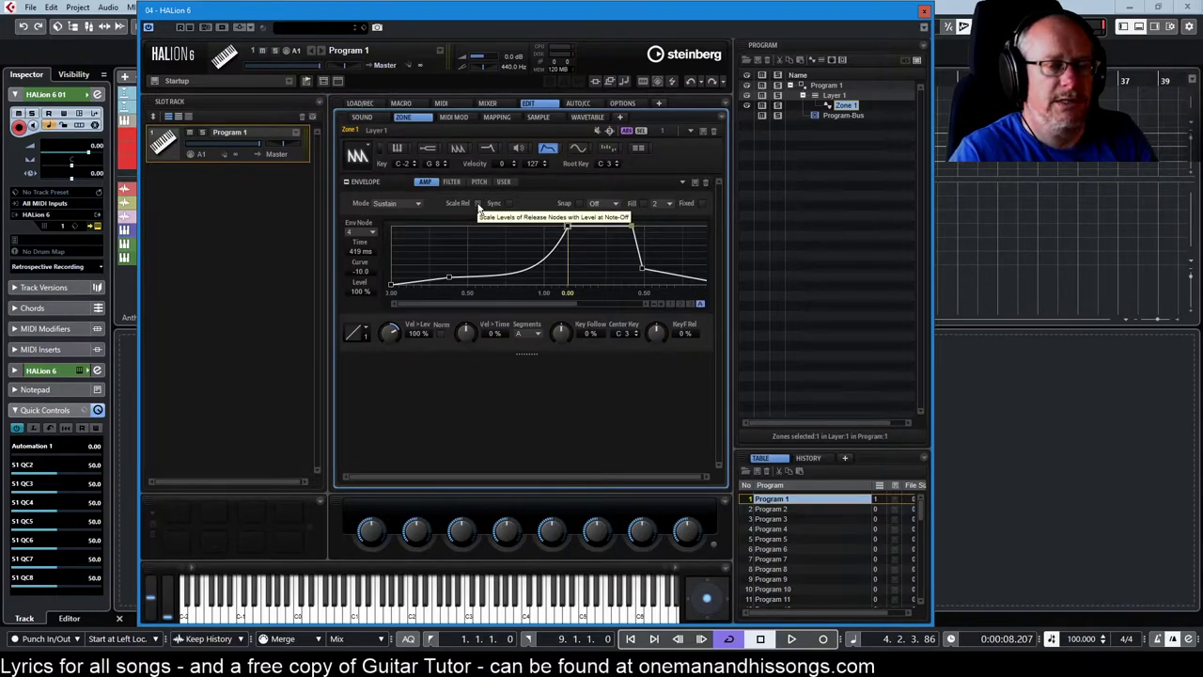
Enable Scale Rel for the release levels, then disable it again.
click(478, 204)
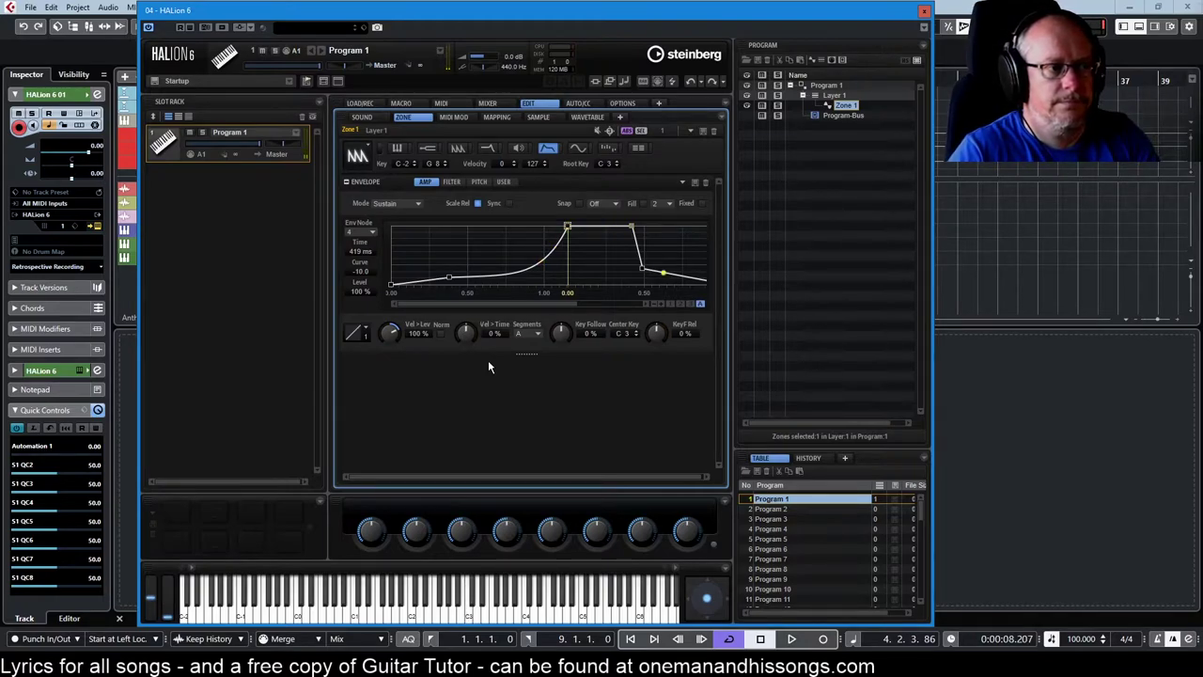
click(477, 203)
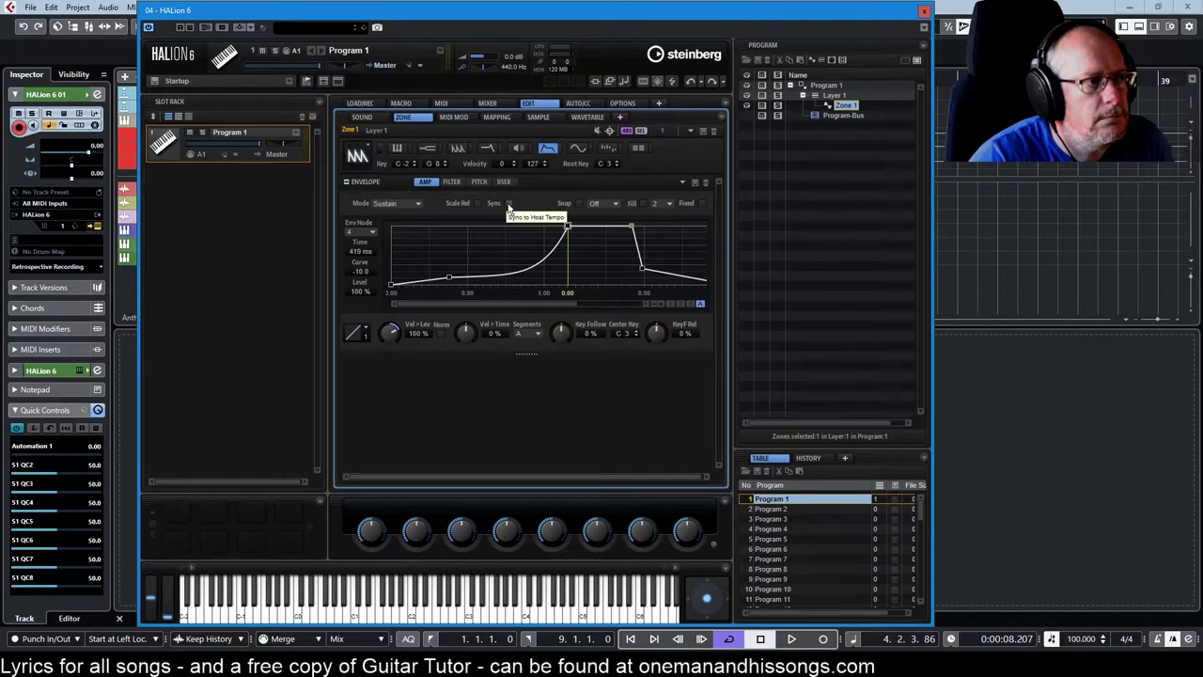
Sync envelope times at 1/8, move node 3 earlier, then turn Sync back off.
click(508, 203)
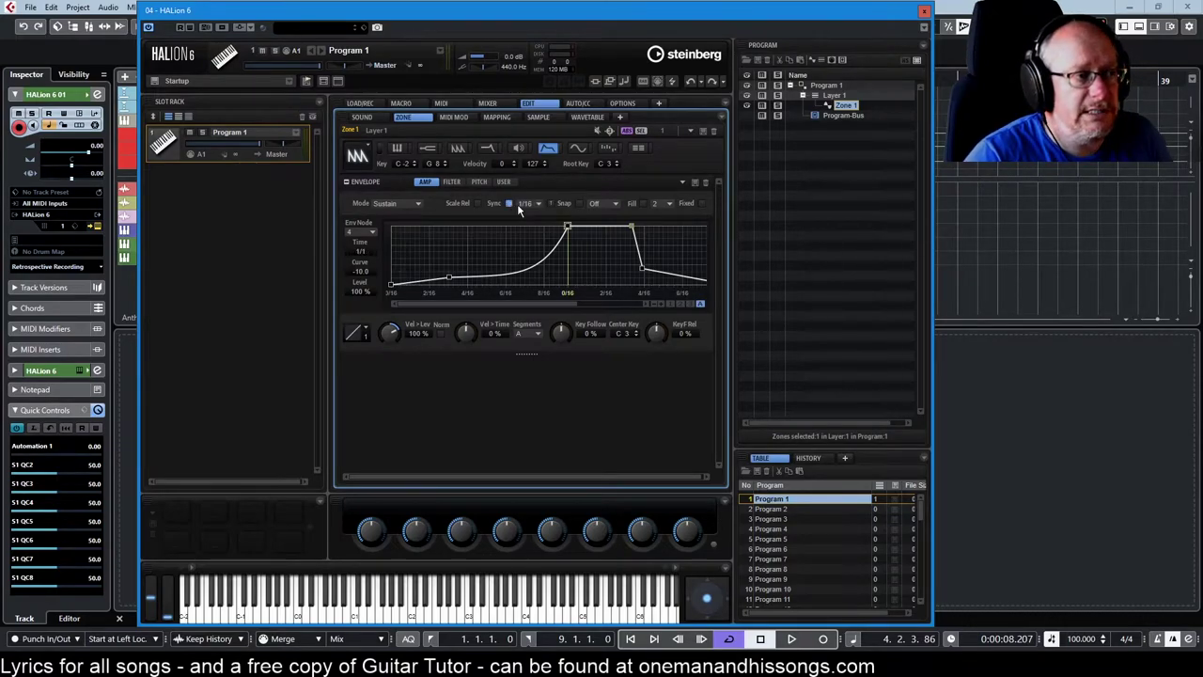
click(523, 203)
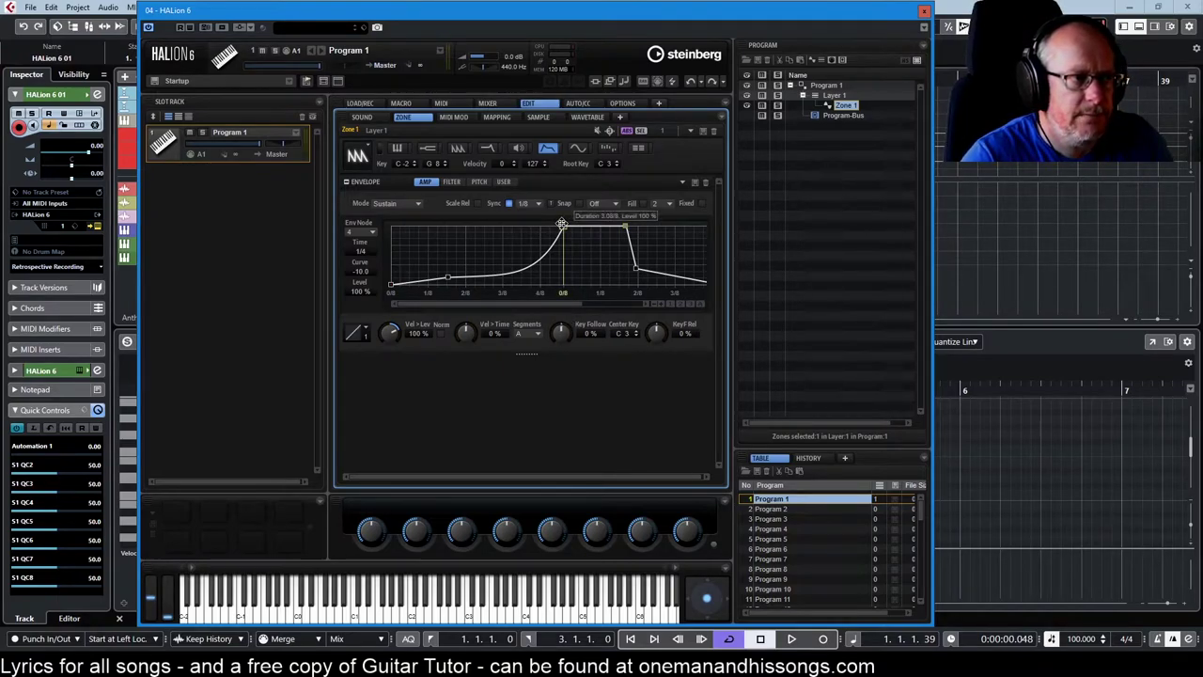
drag(562, 227, 535, 231)
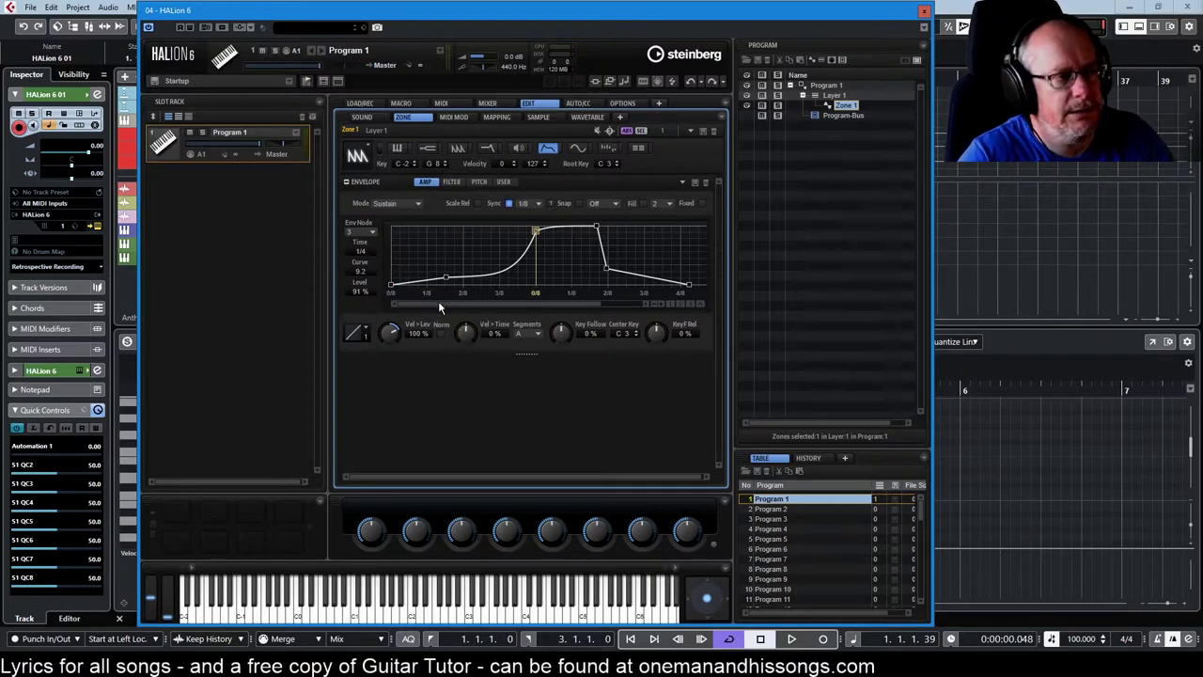
click(508, 203)
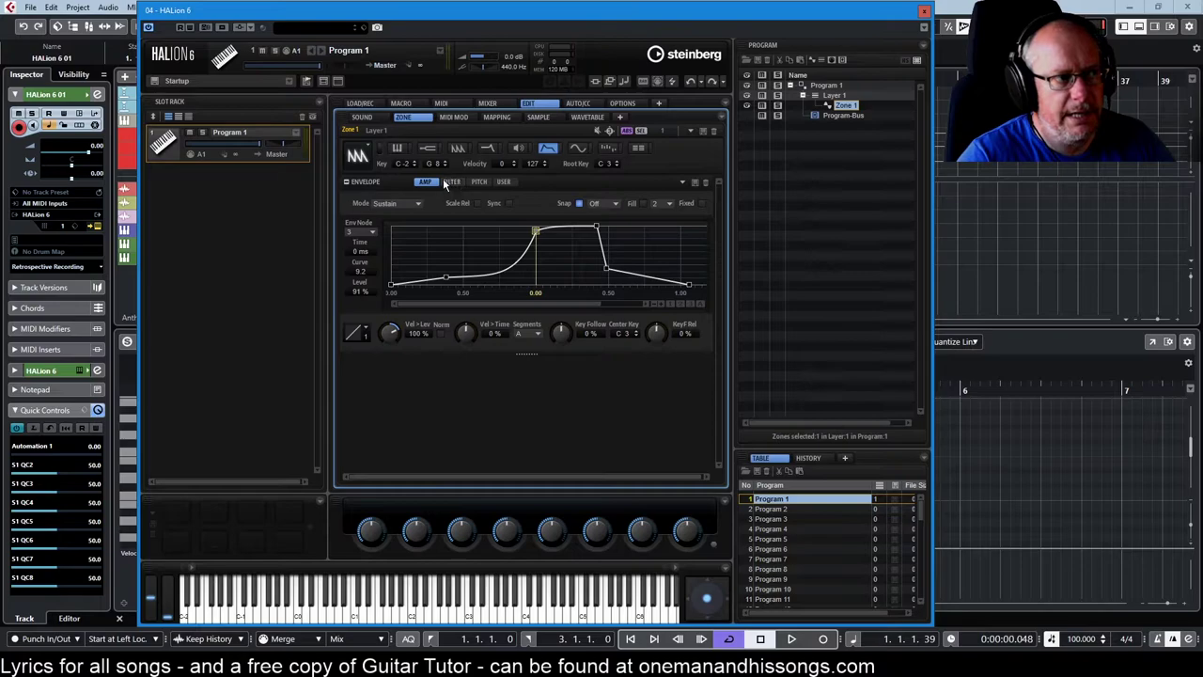
click(607, 205)
Set Snap to Filter, view the filter envelope, and move the amp attack node earlier.
click(620, 235)
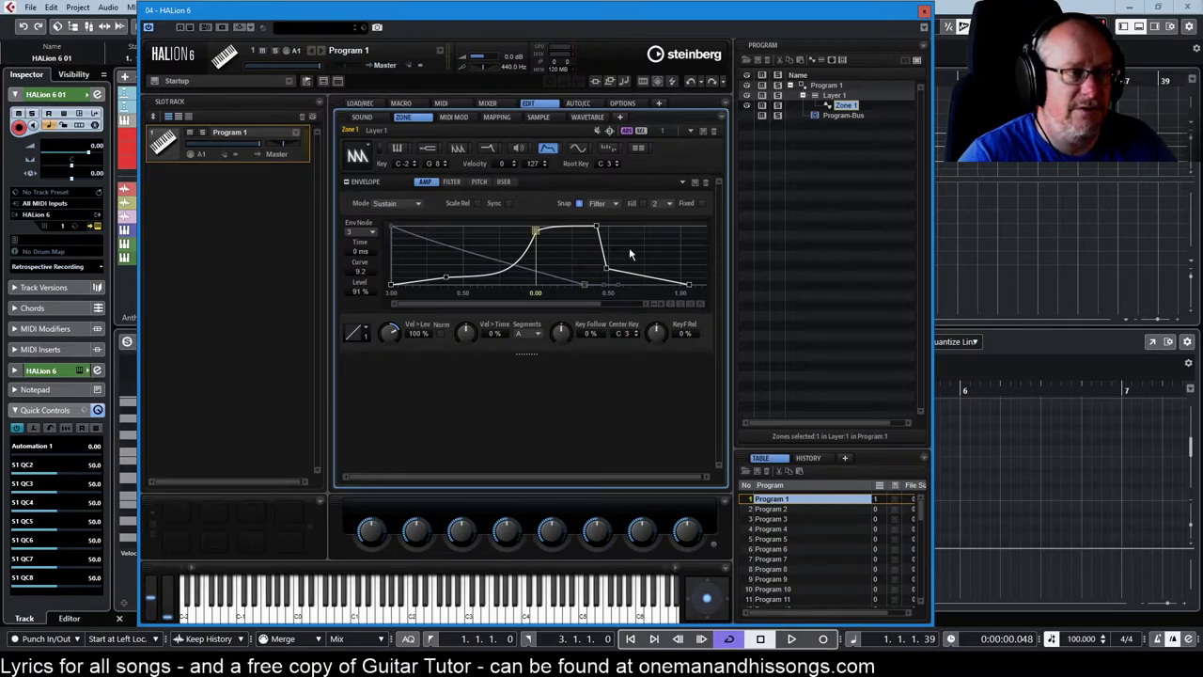
click(453, 181)
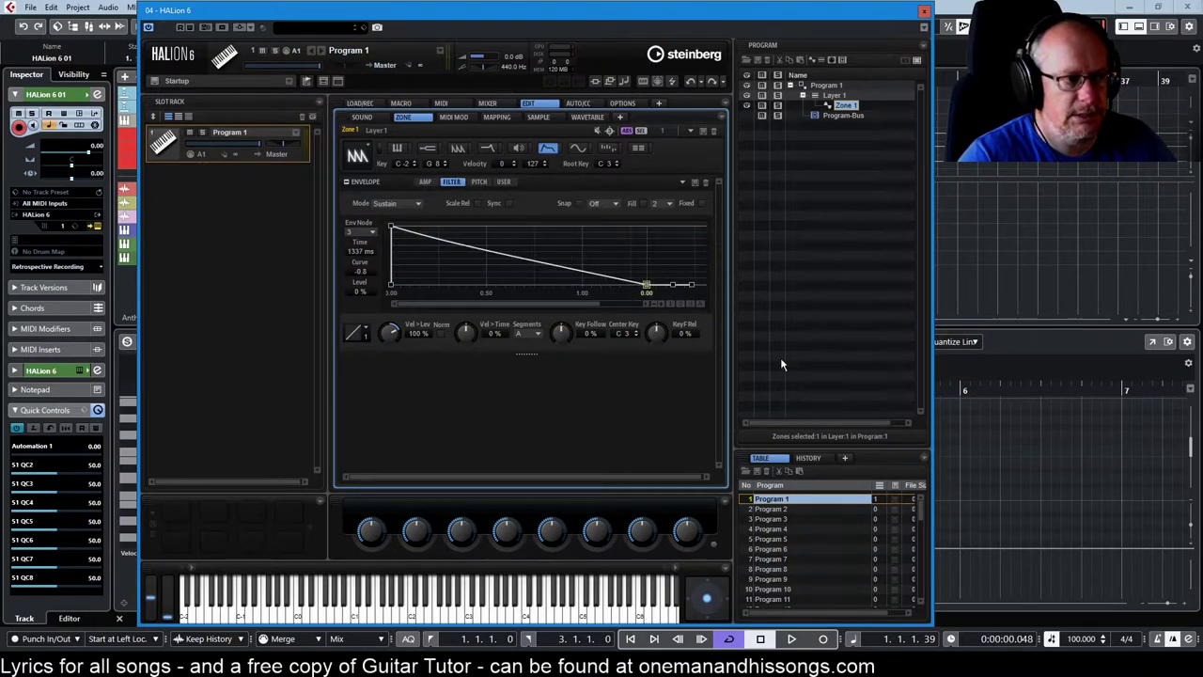
click(426, 182)
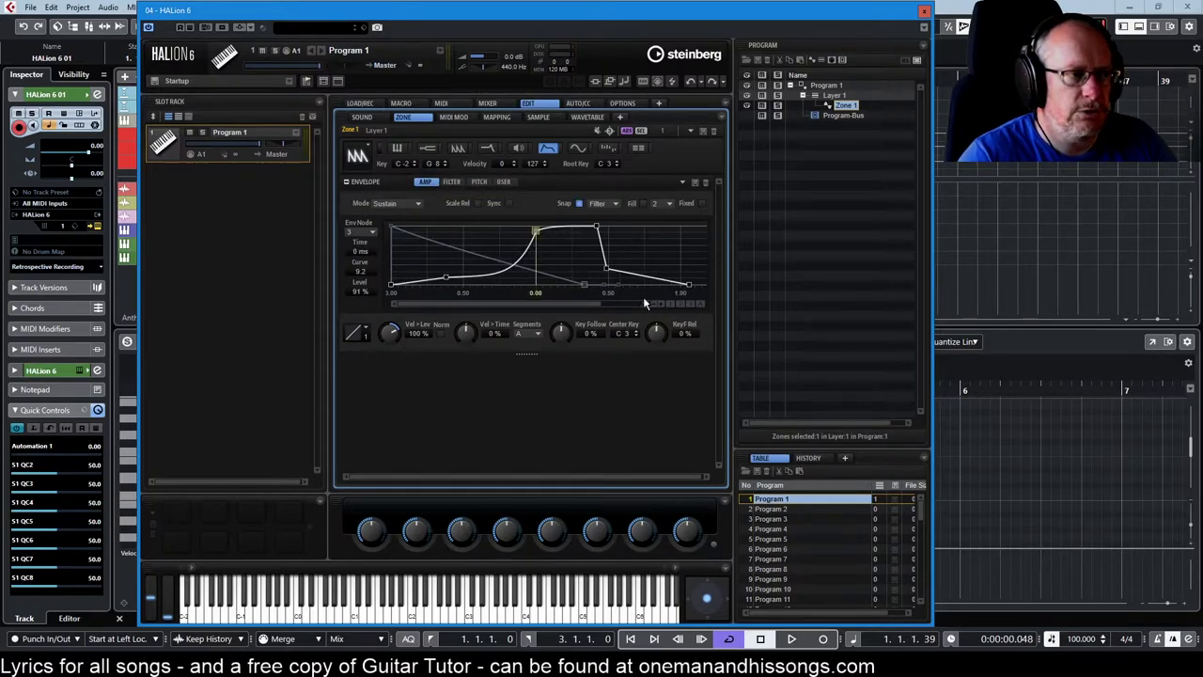
drag(529, 237, 495, 229)
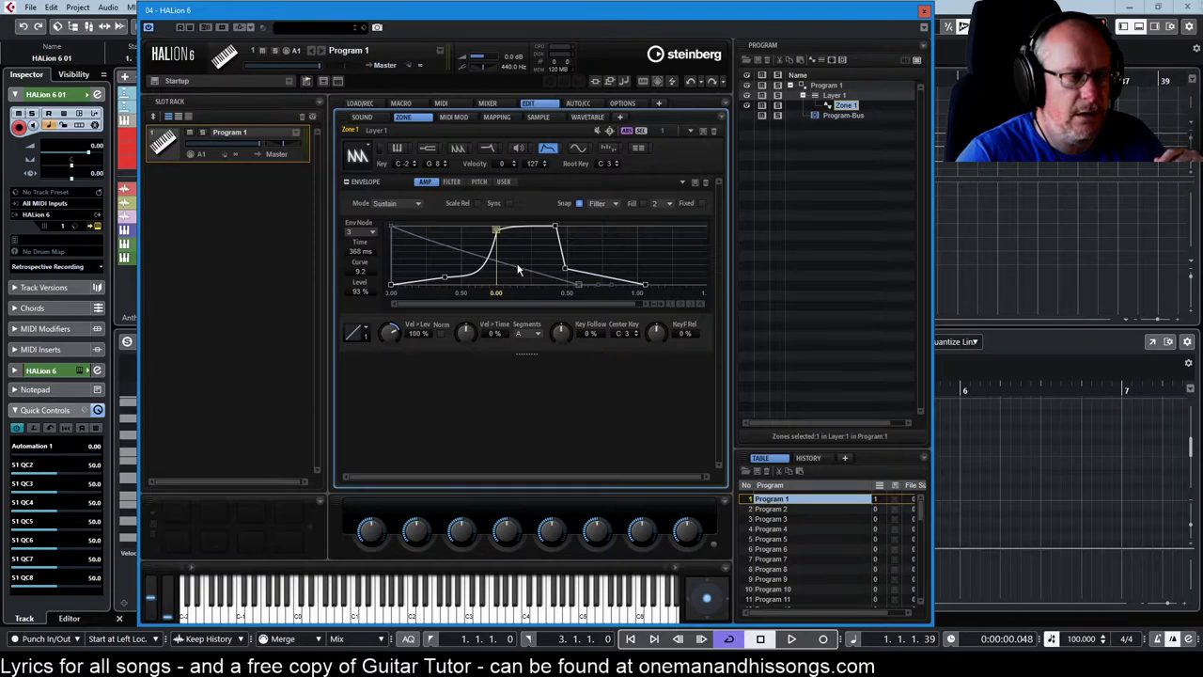
Add four nodes to the filter envelope, then set amp node 3 to 379 ms, 94%.
click(579, 203)
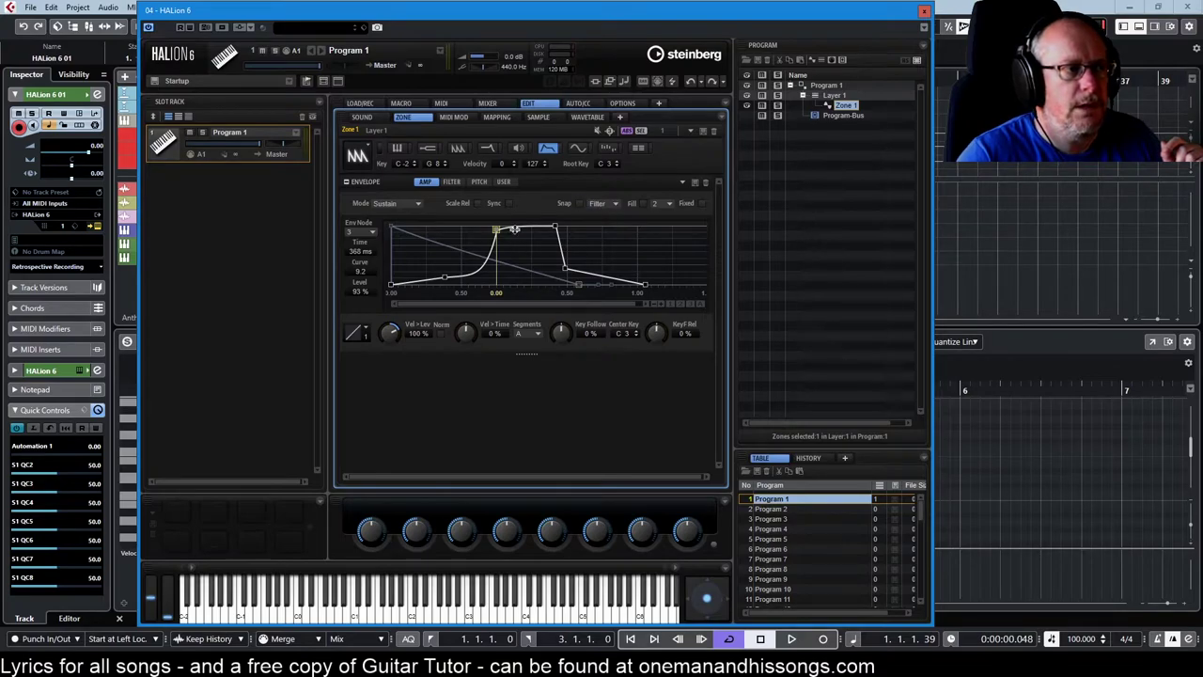
click(580, 201)
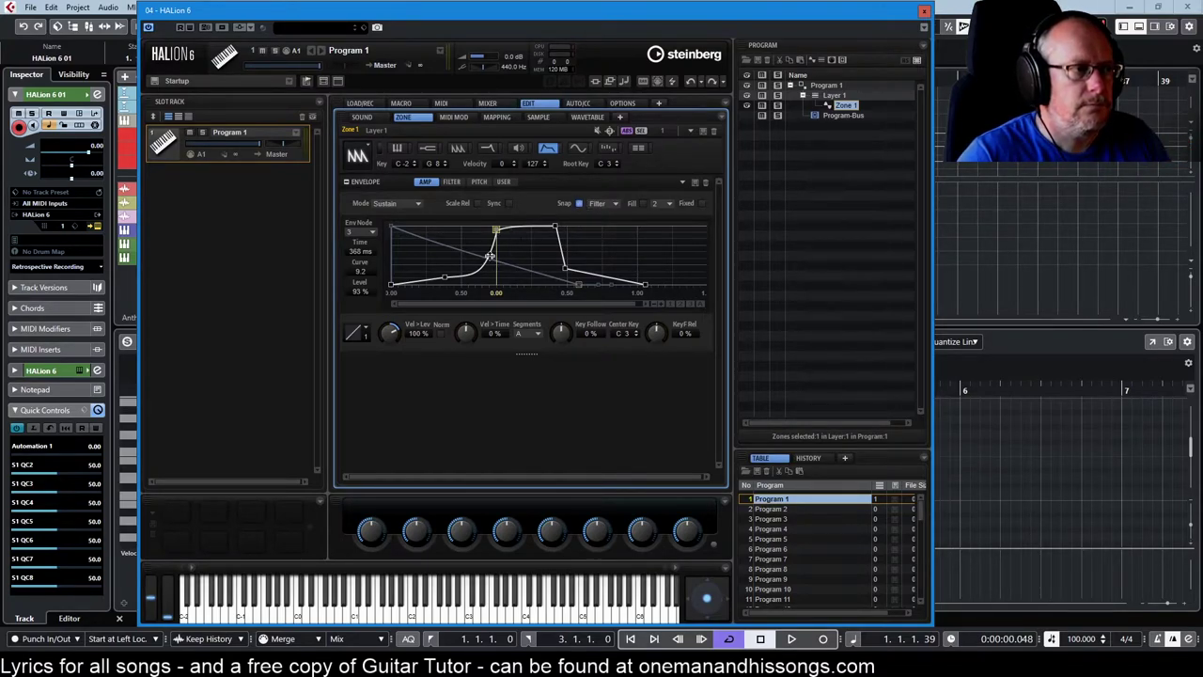
click(452, 181)
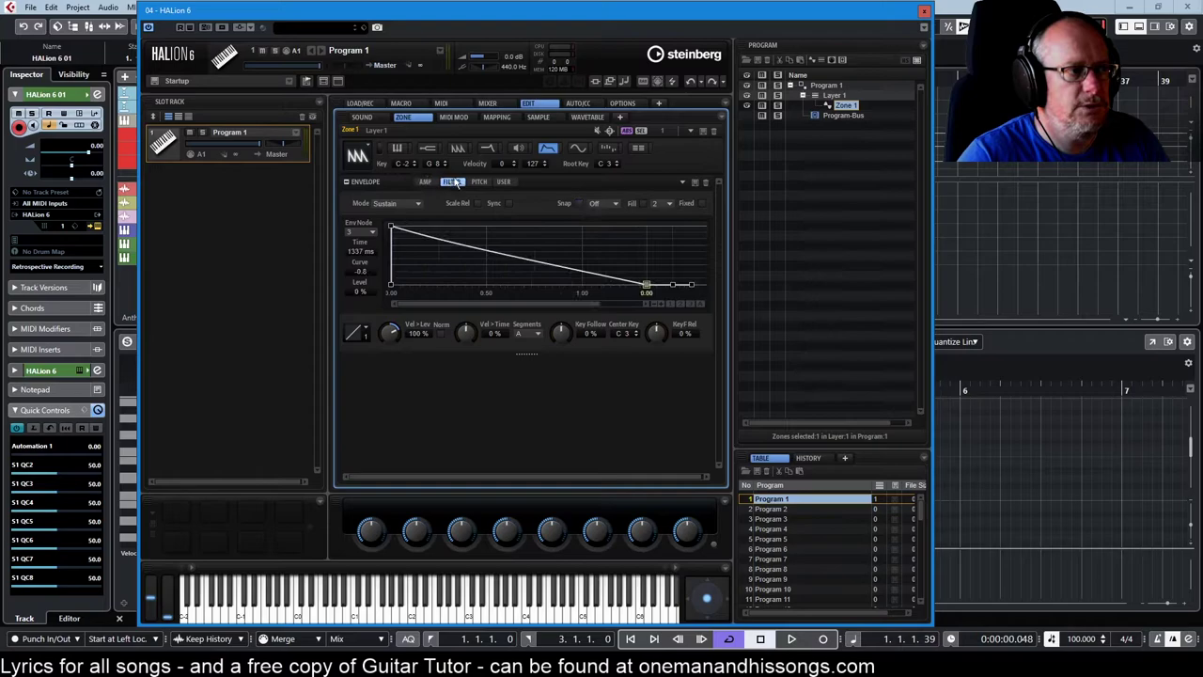
double_click(492, 244)
double_click(535, 260)
double_click(575, 249)
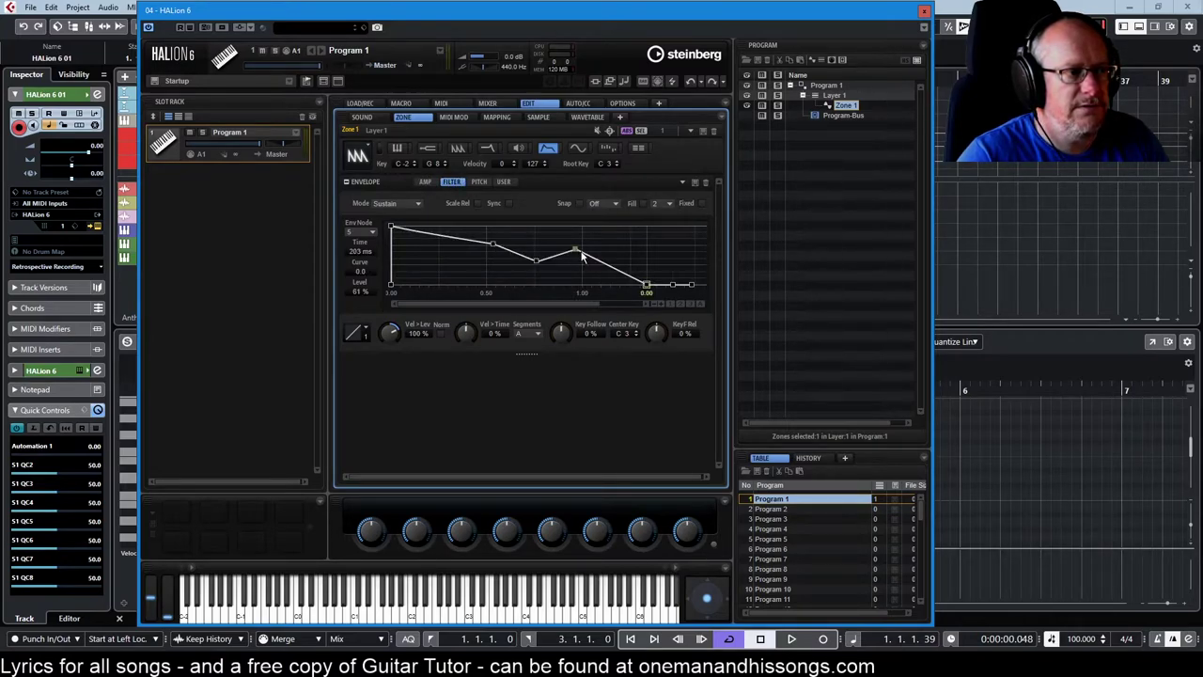
double_click(601, 266)
click(425, 181)
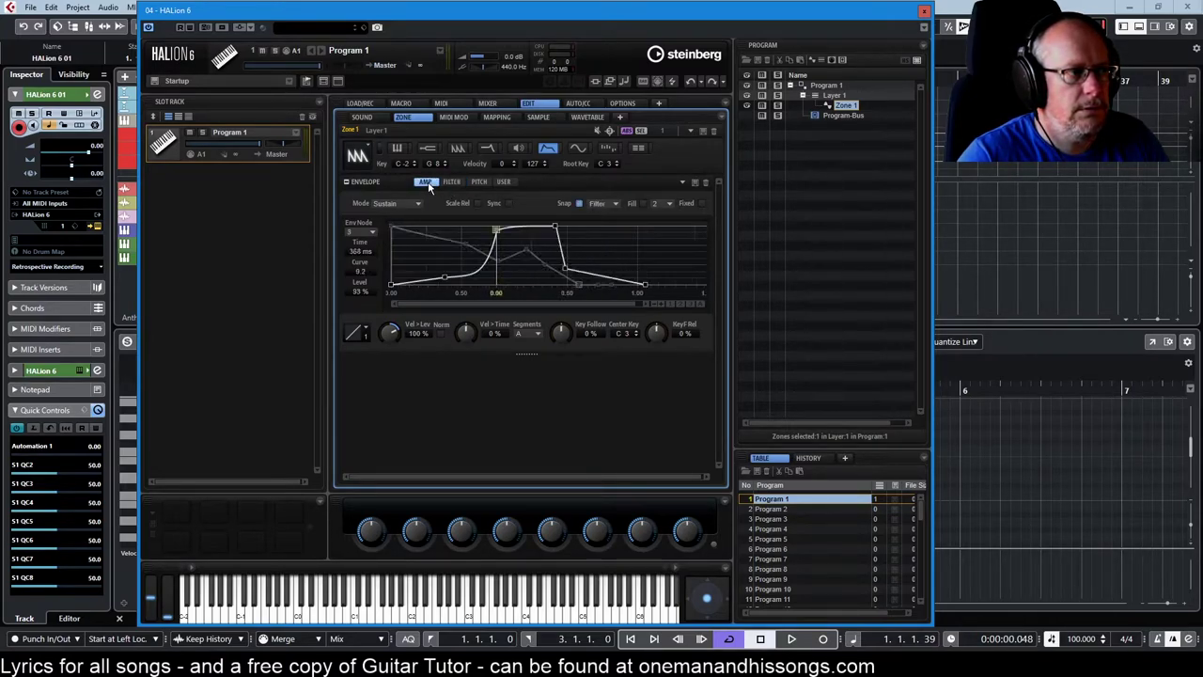
mouse_move(495, 229)
mouse_down()
mouse_move(467, 229)
mouse_move(497, 229)
mouse_up()
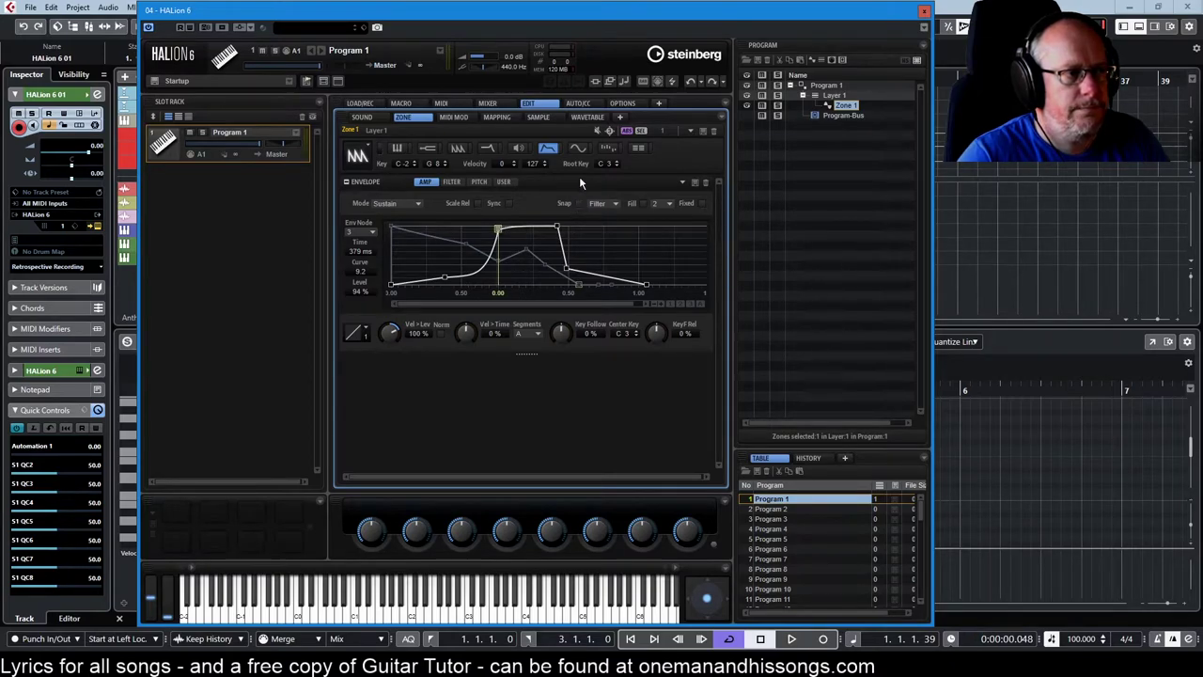
Turn Snap off and select node 4 of the amp envelope.
click(613, 205)
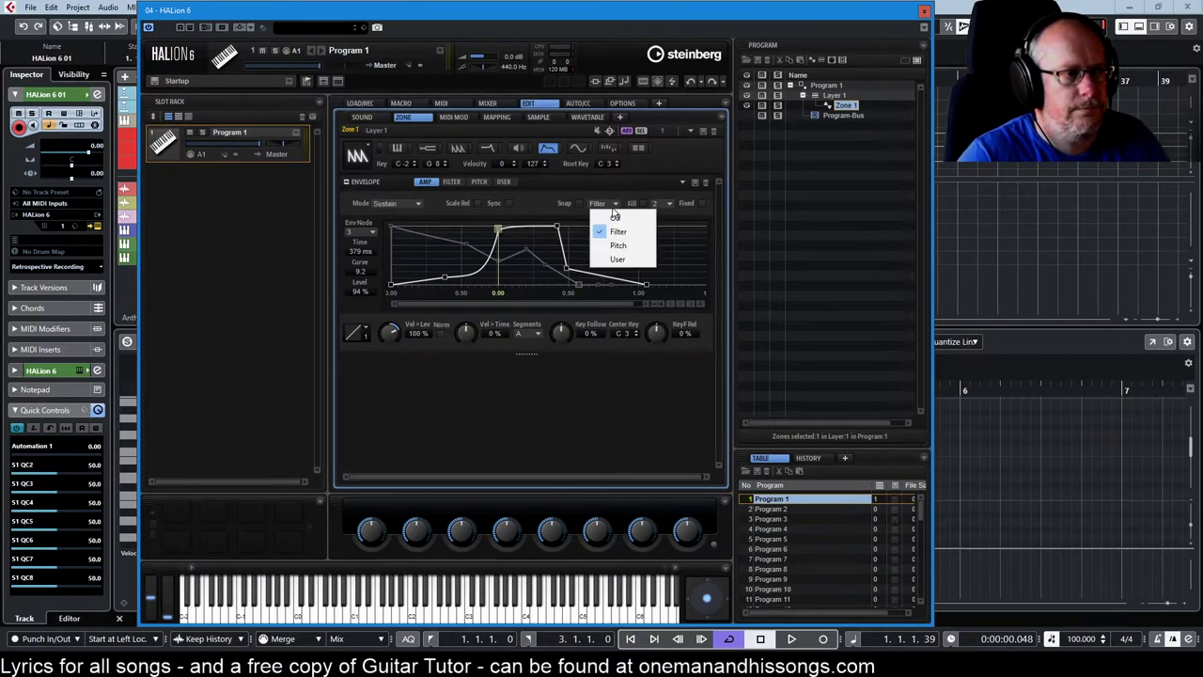
click(627, 216)
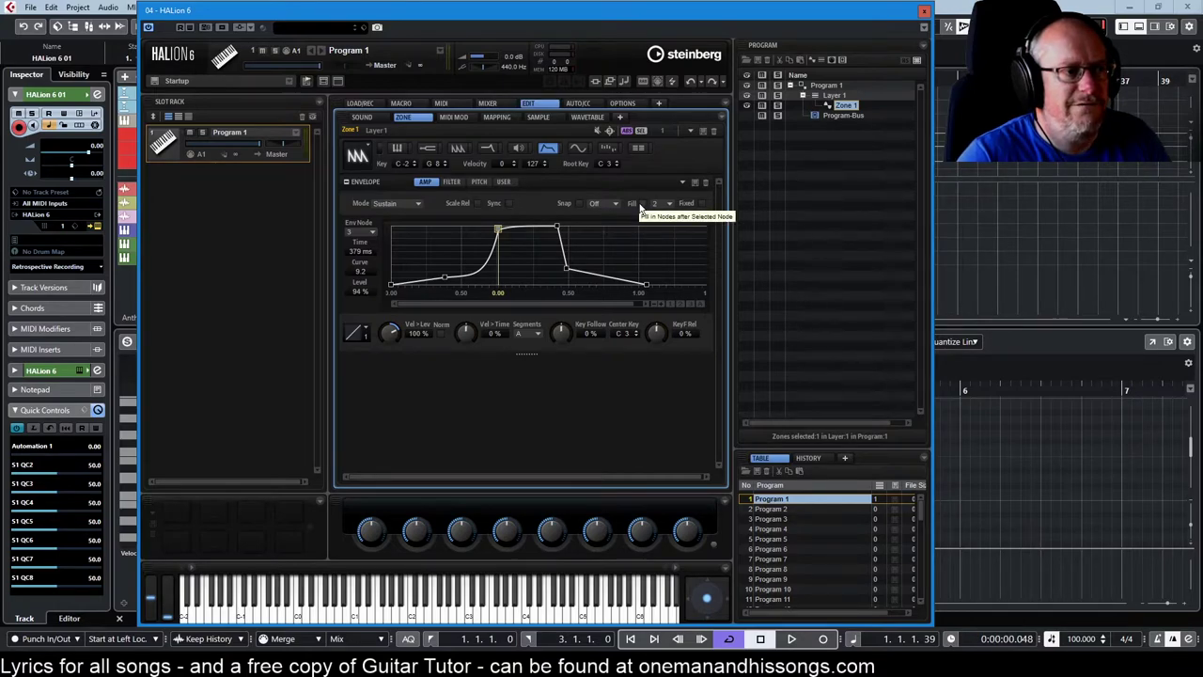
click(555, 226)
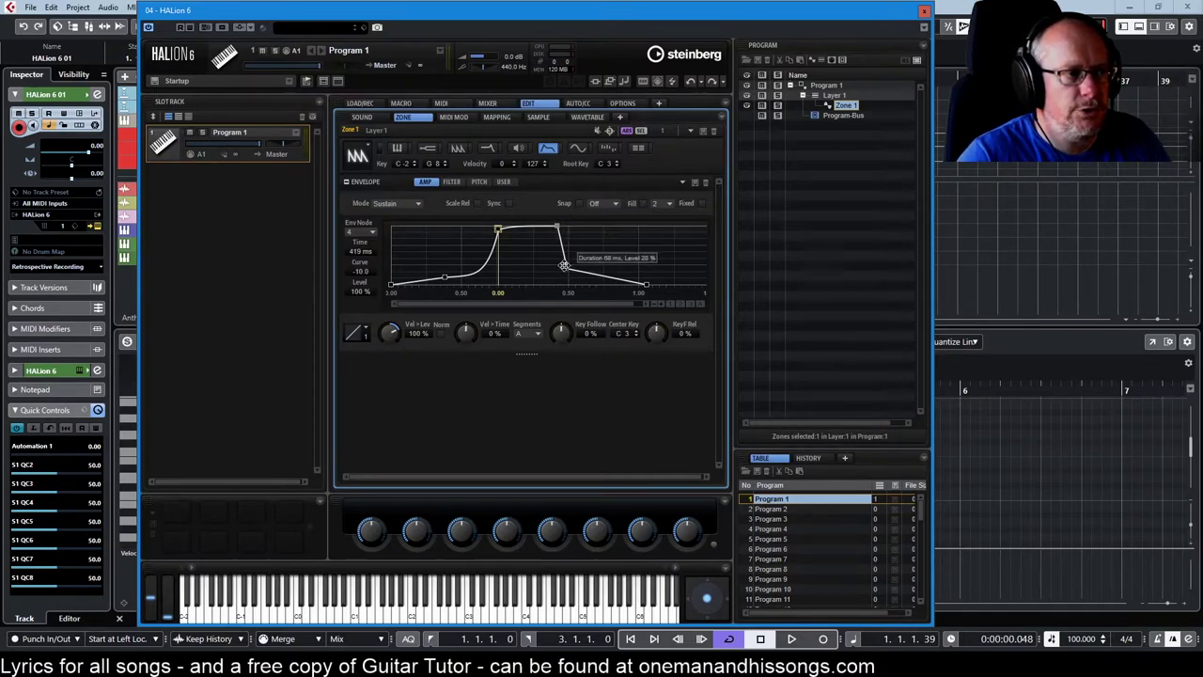
Fill six new nodes after node 4, then drag node 4 later and lower to start the dip.
click(665, 204)
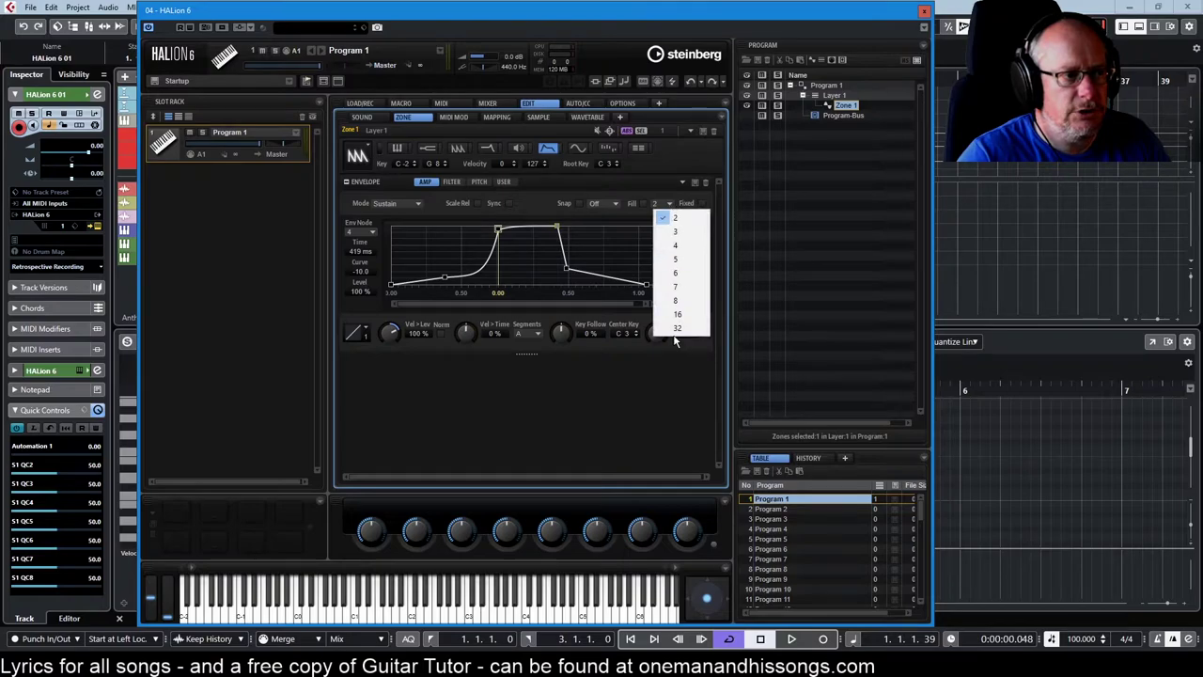
click(680, 273)
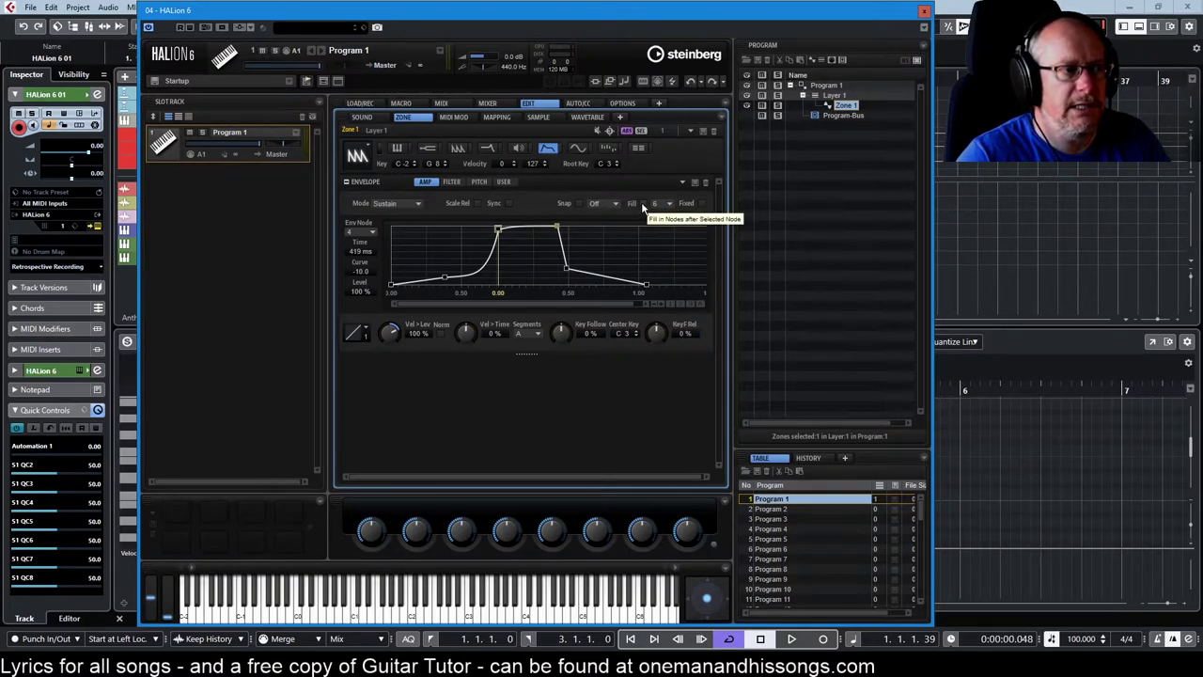
click(643, 205)
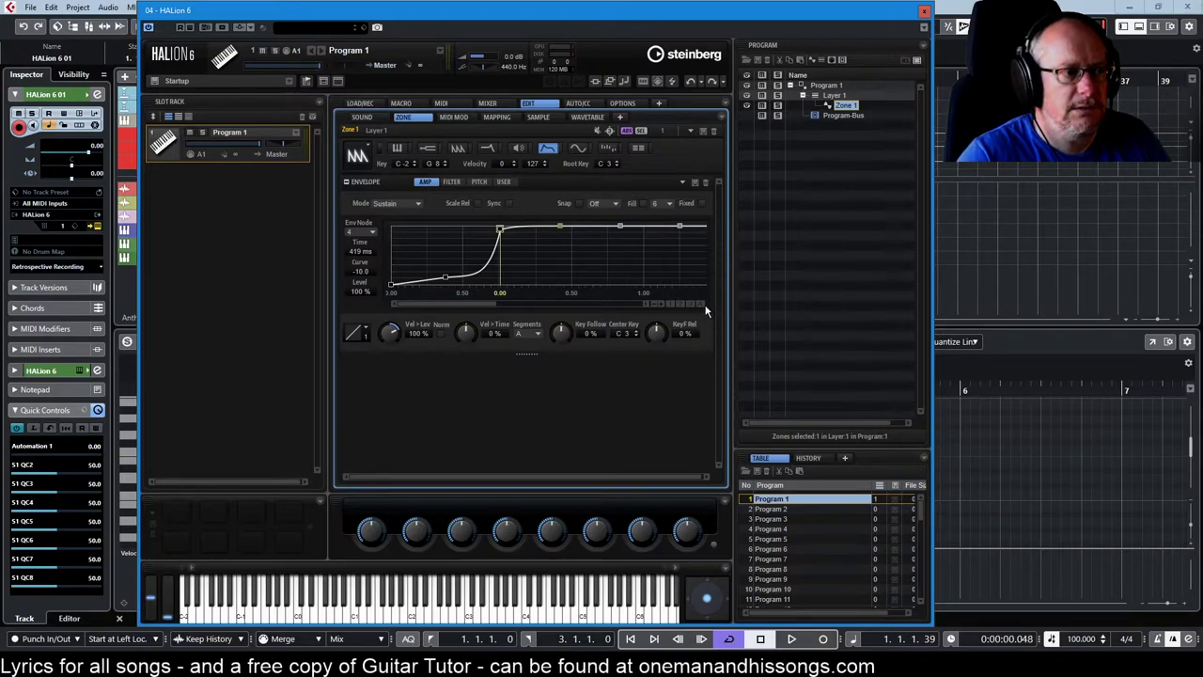
drag(701, 304, 706, 287)
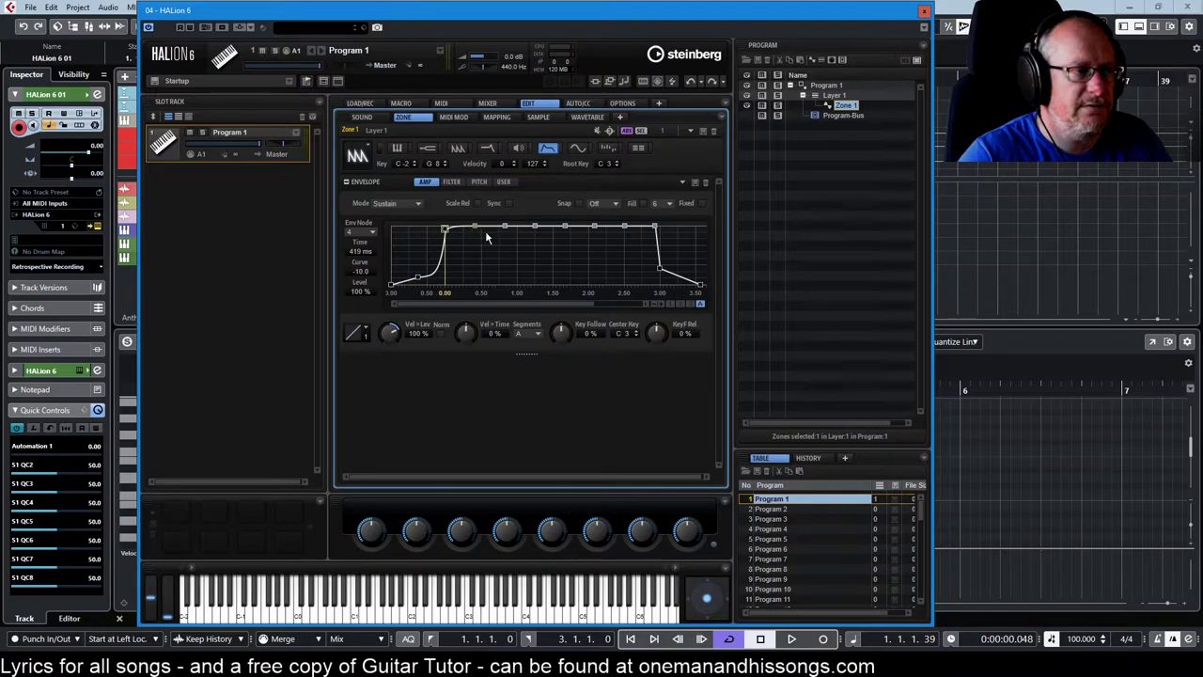
drag(476, 229, 564, 255)
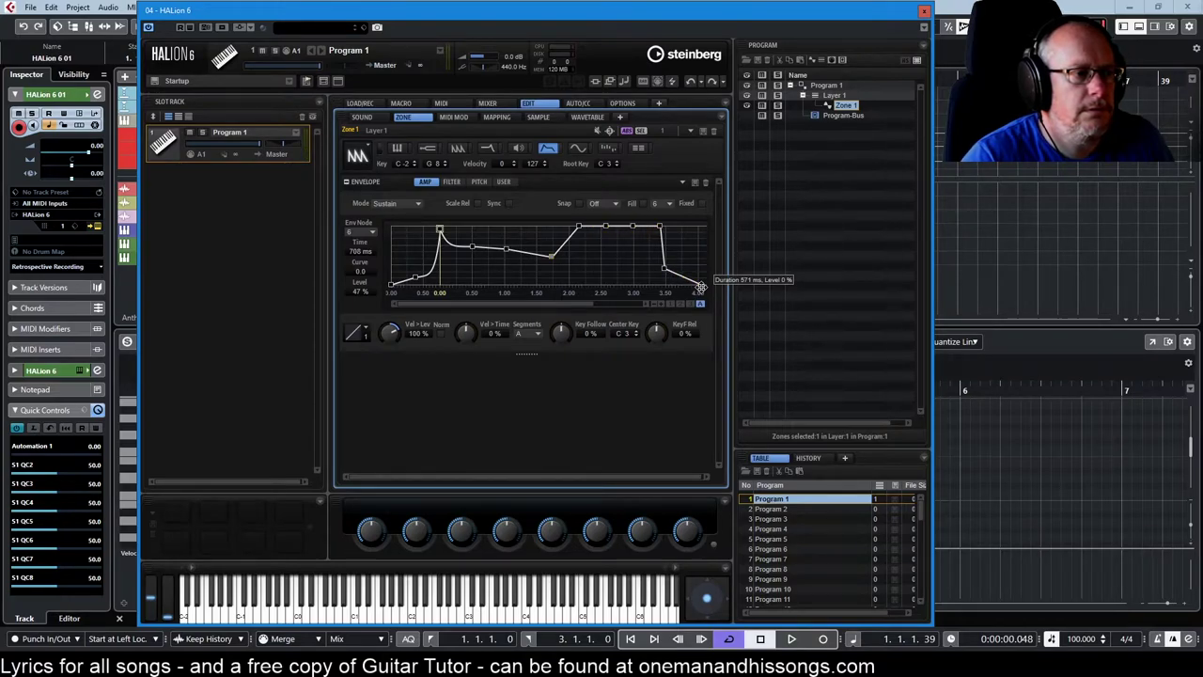
Collapse the late plateau, settle the sustain node into a flat ~61% level, and select envelope node 5.
drag(581, 225, 657, 230)
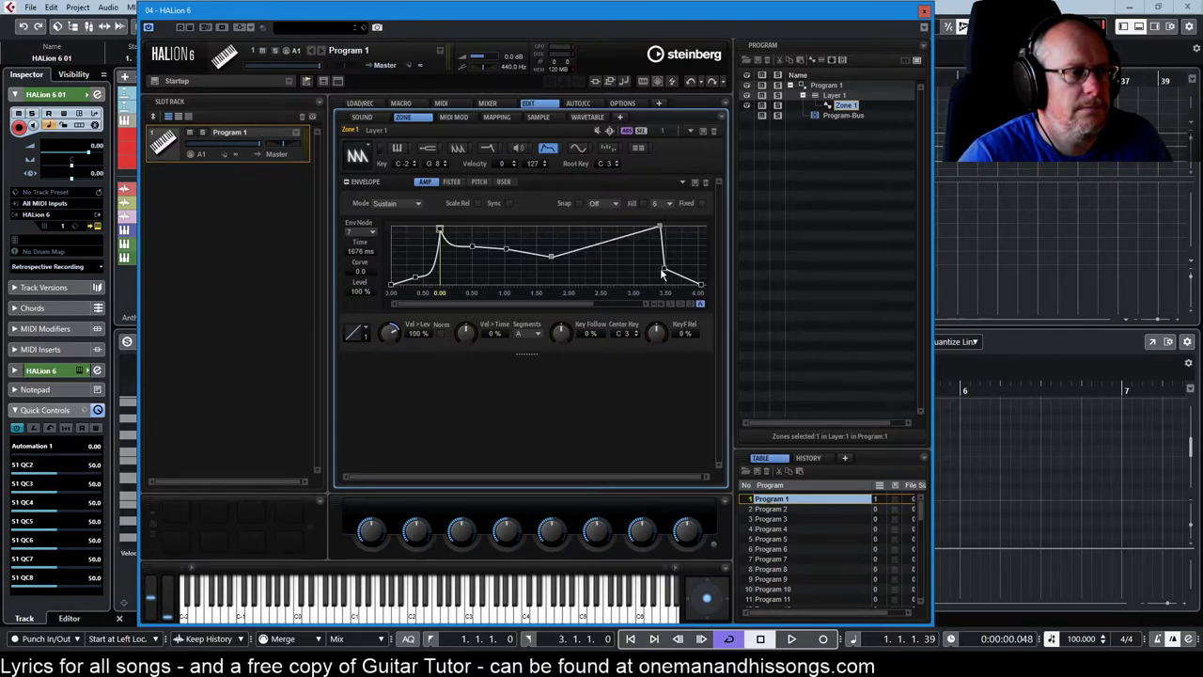
drag(660, 228, 545, 283)
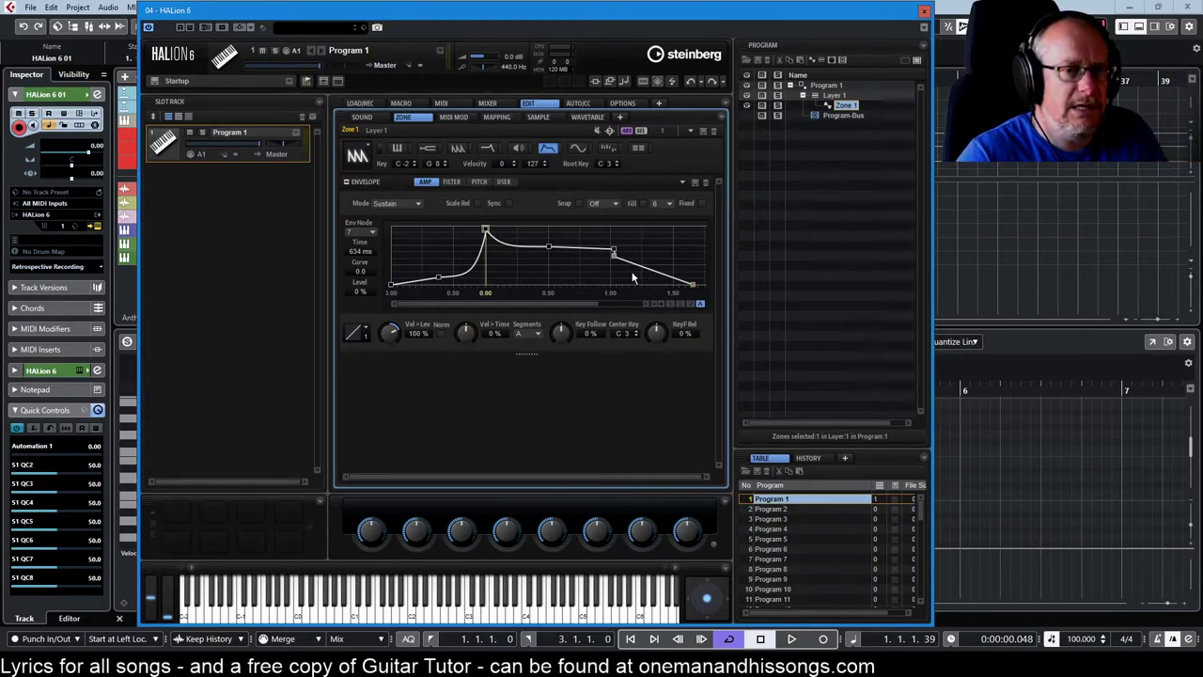
mouse_move(547, 246)
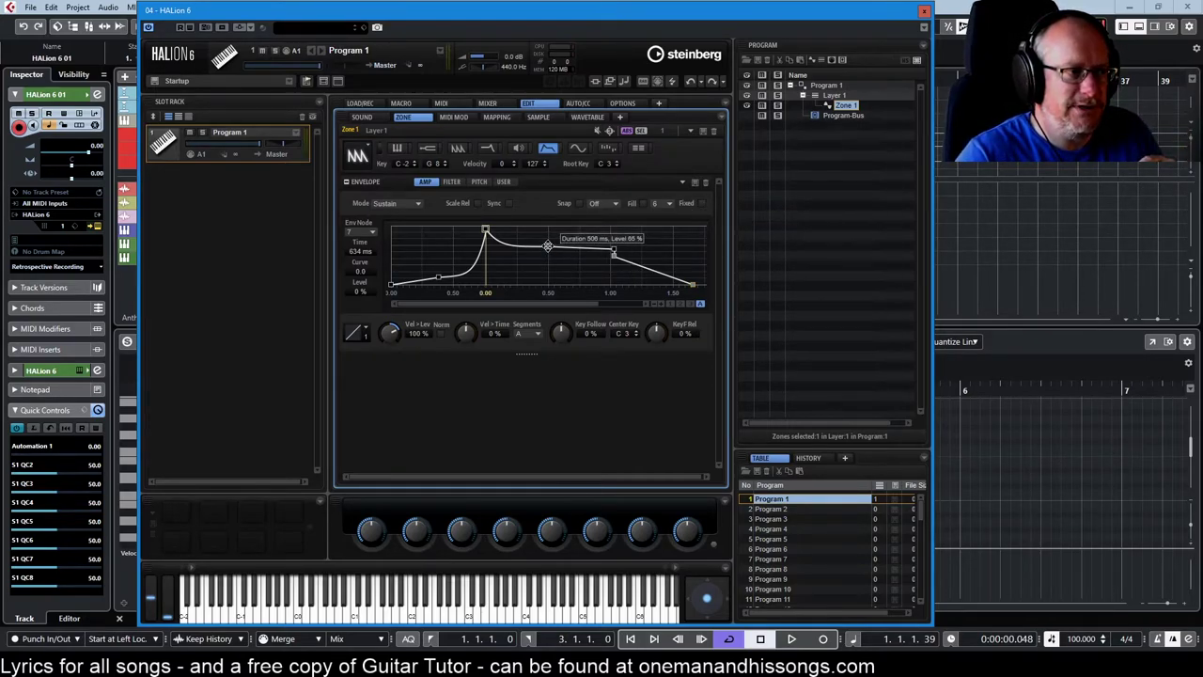
mouse_move(547, 246)
mouse_down()
mouse_move(515, 243)
mouse_move(636, 240)
mouse_move(539, 256)
mouse_move(620, 256)
mouse_move(524, 255)
mouse_move(558, 244)
mouse_move(568, 247)
mouse_move(521, 258)
mouse_move(715, 246)
mouse_move(360, 248)
mouse_move(662, 258)
mouse_move(372, 265)
mouse_move(787, 252)
mouse_move(262, 222)
mouse_move(682, 246)
mouse_move(650, 259)
mouse_move(490, 248)
mouse_move(567, 244)
mouse_up()
click(360, 231)
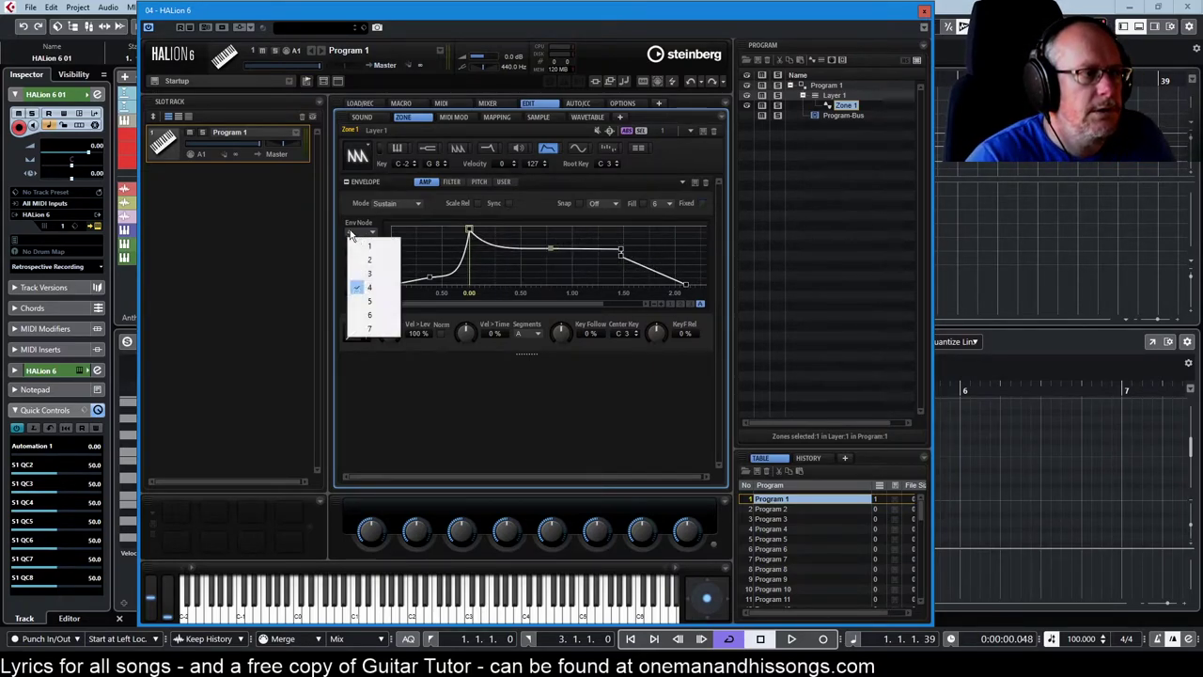
click(369, 302)
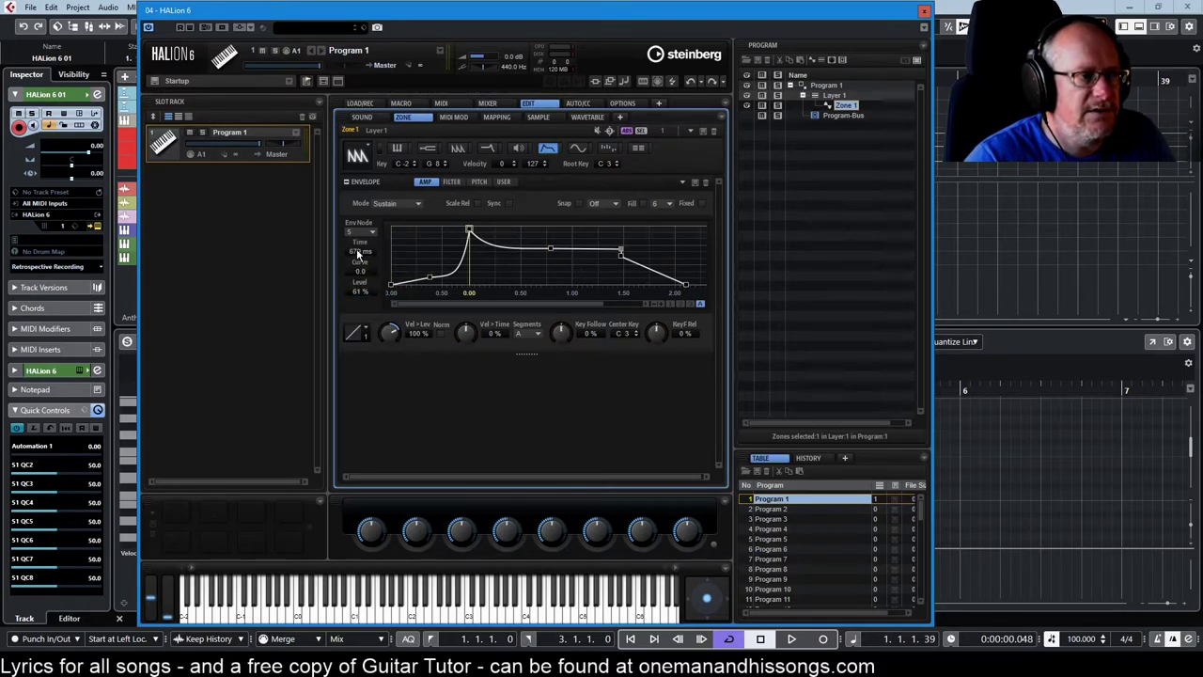
Set node 5's time to 400 ms and add a new node raised into a second peak.
drag(360, 251, 370, 225)
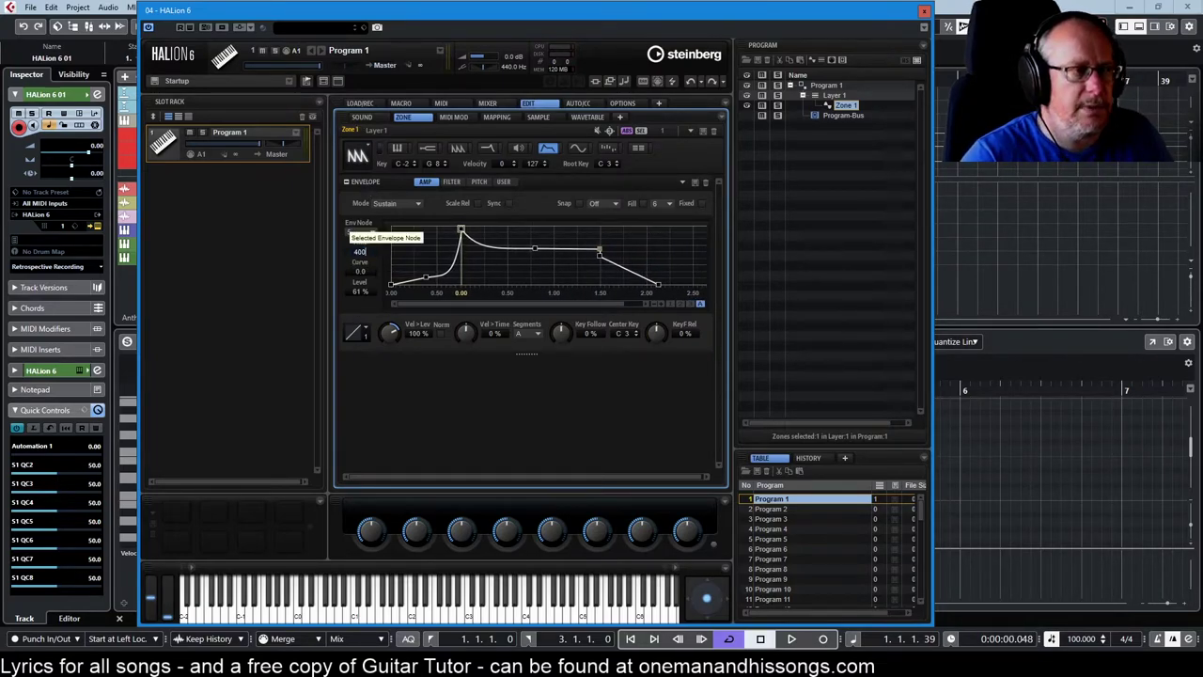
key(Return)
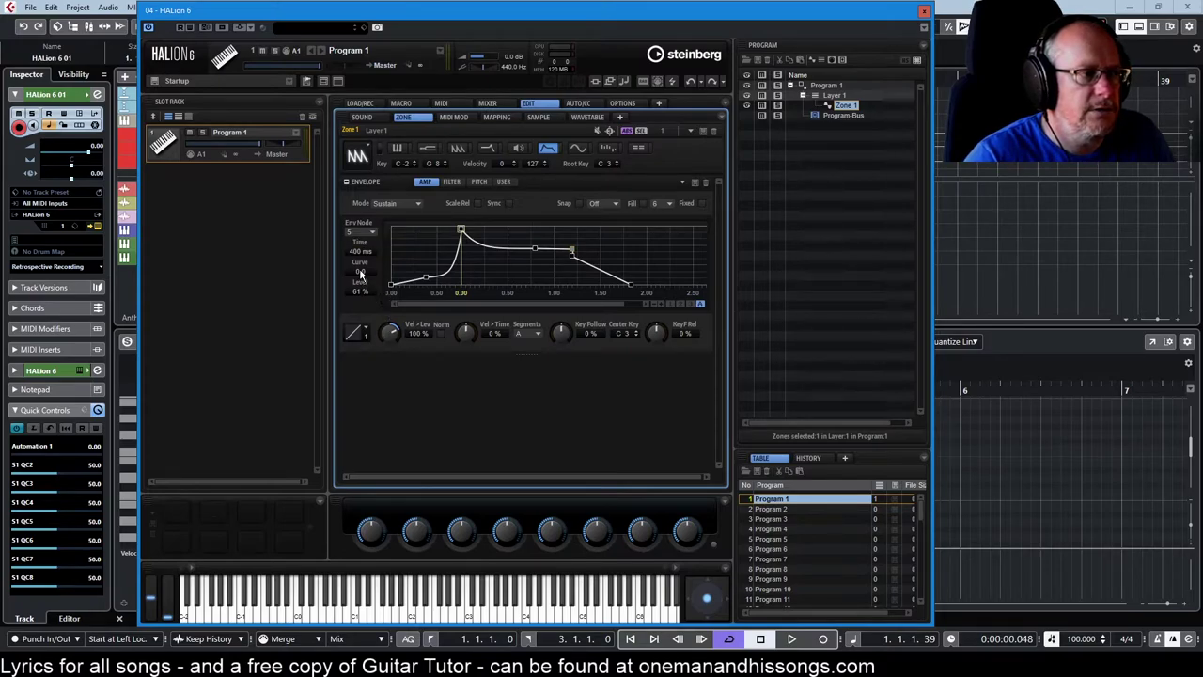
drag(570, 250, 596, 258)
double_click(595, 259)
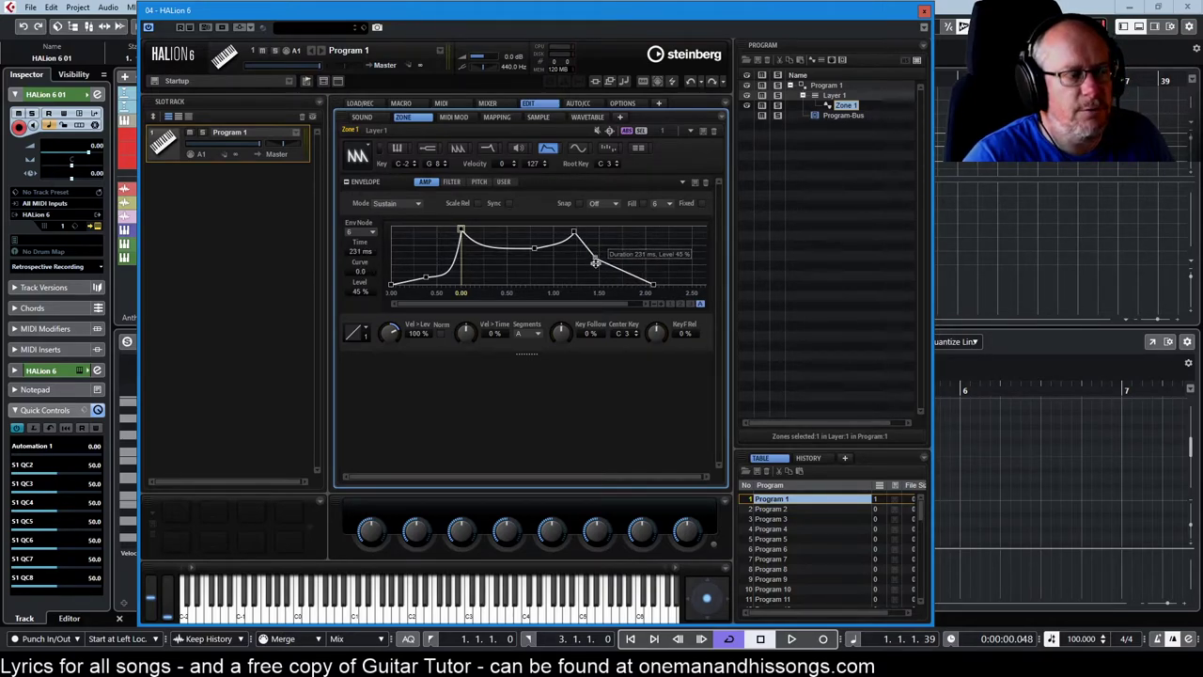
click(574, 235)
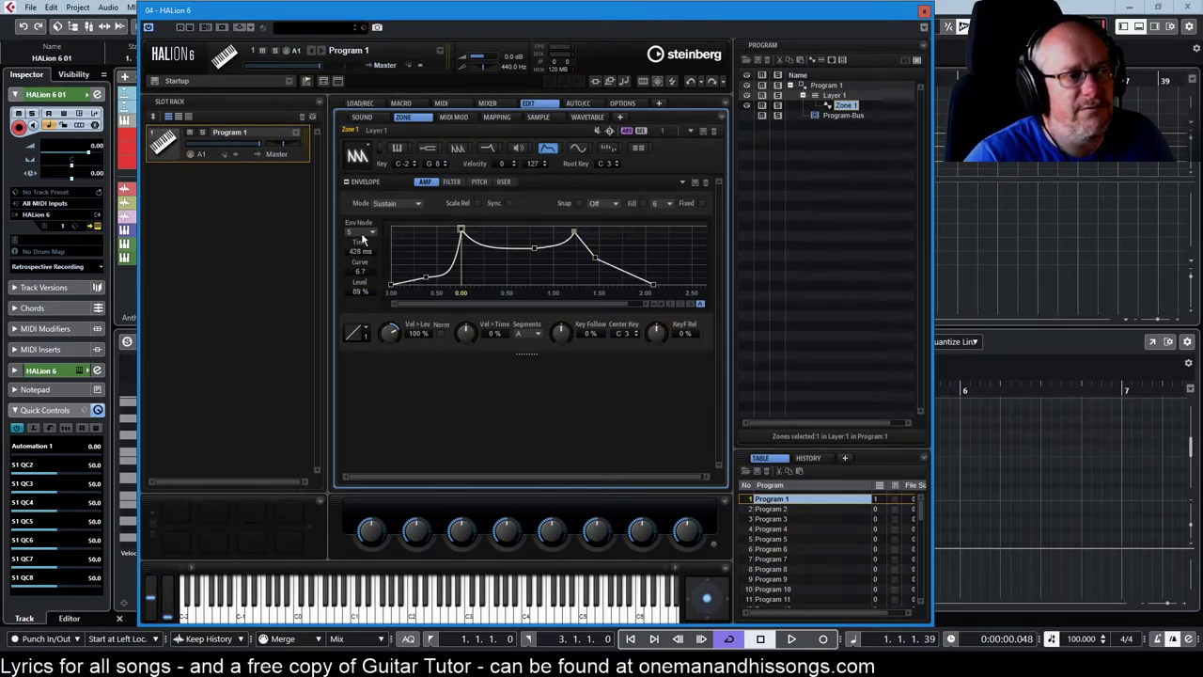
Bend the segments around the peaks and set the sustain node level to about 70 %.
drag(365, 271, 379, 151)
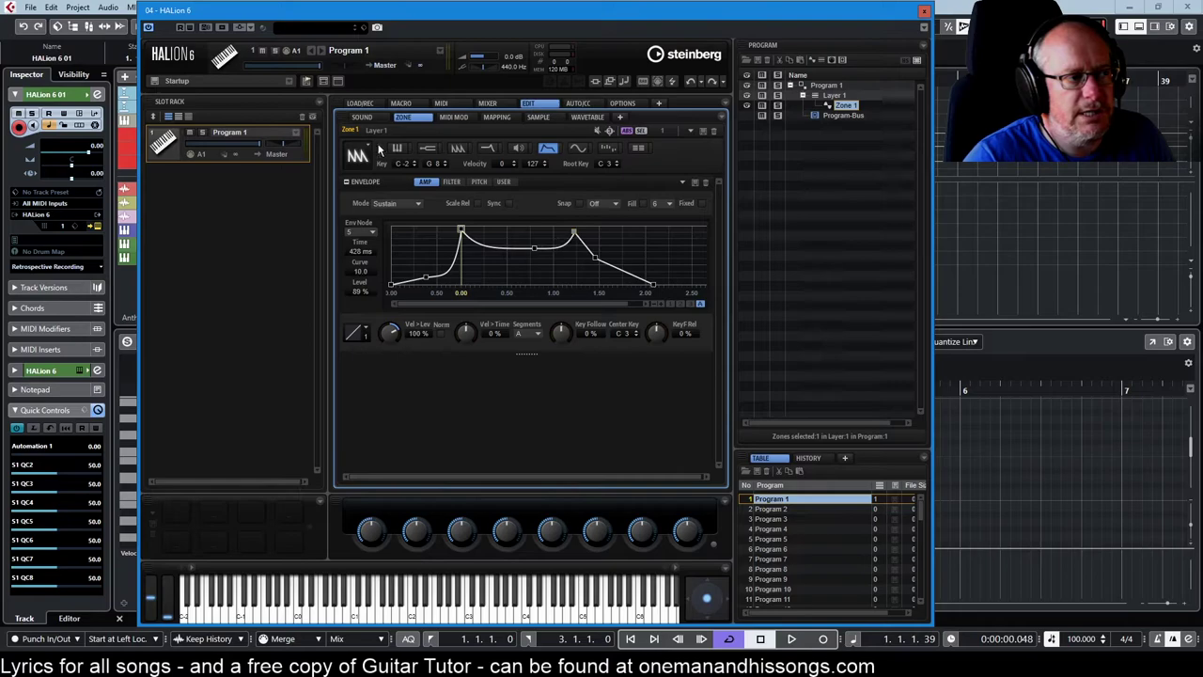
drag(382, 71, 375, 273)
drag(437, 559, 424, 358)
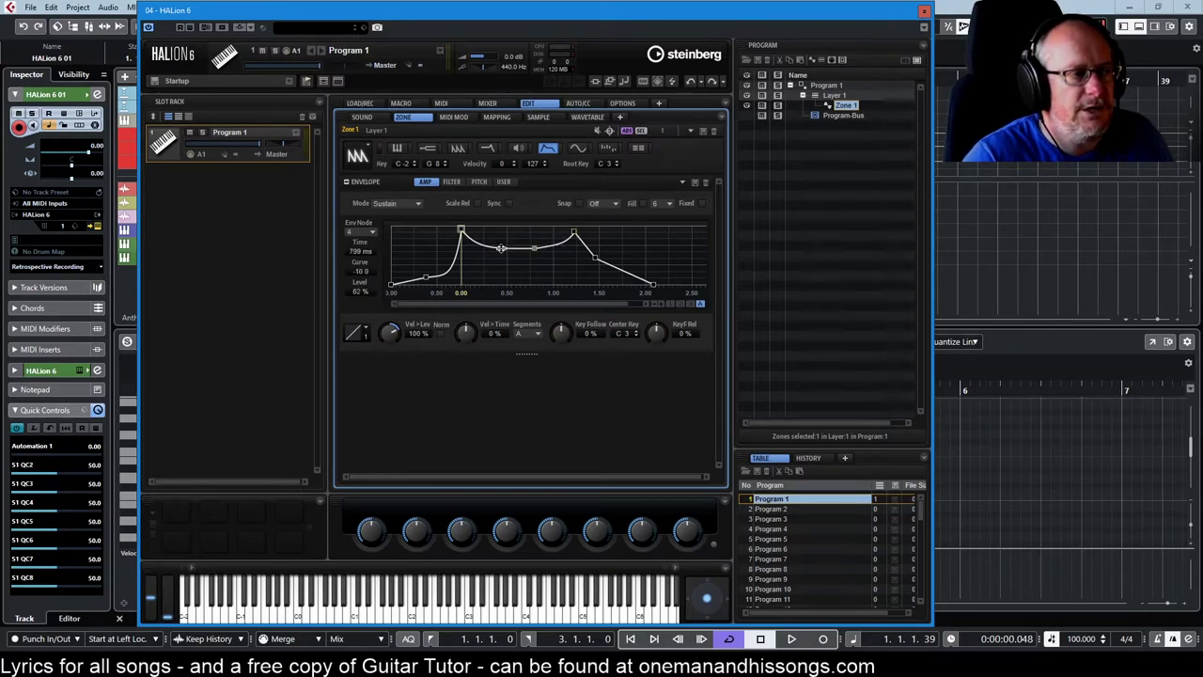
mouse_move(501, 248)
mouse_down()
mouse_move(498, 274)
mouse_move(494, 241)
mouse_move(492, 256)
mouse_move(515, 263)
mouse_move(504, 293)
mouse_move(499, 259)
mouse_move(497, 270)
mouse_up()
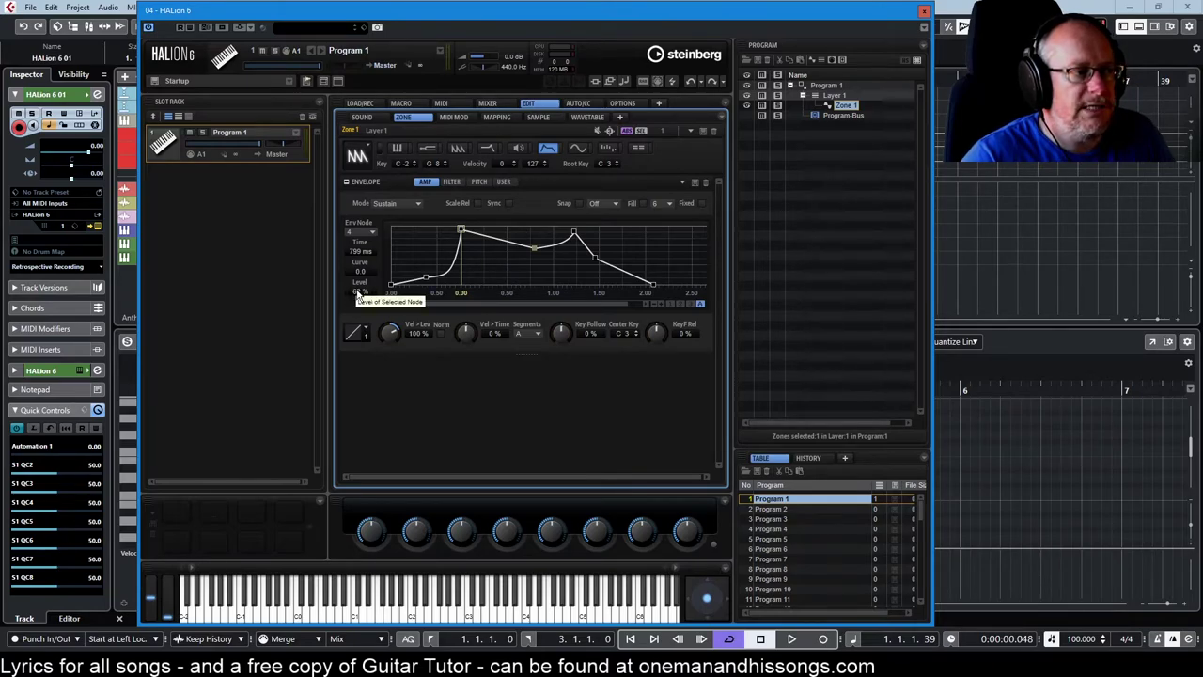
mouse_move(359, 291)
mouse_down()
mouse_move(360, 195)
mouse_move(350, 382)
mouse_move(358, 250)
mouse_move(368, 299)
mouse_up()
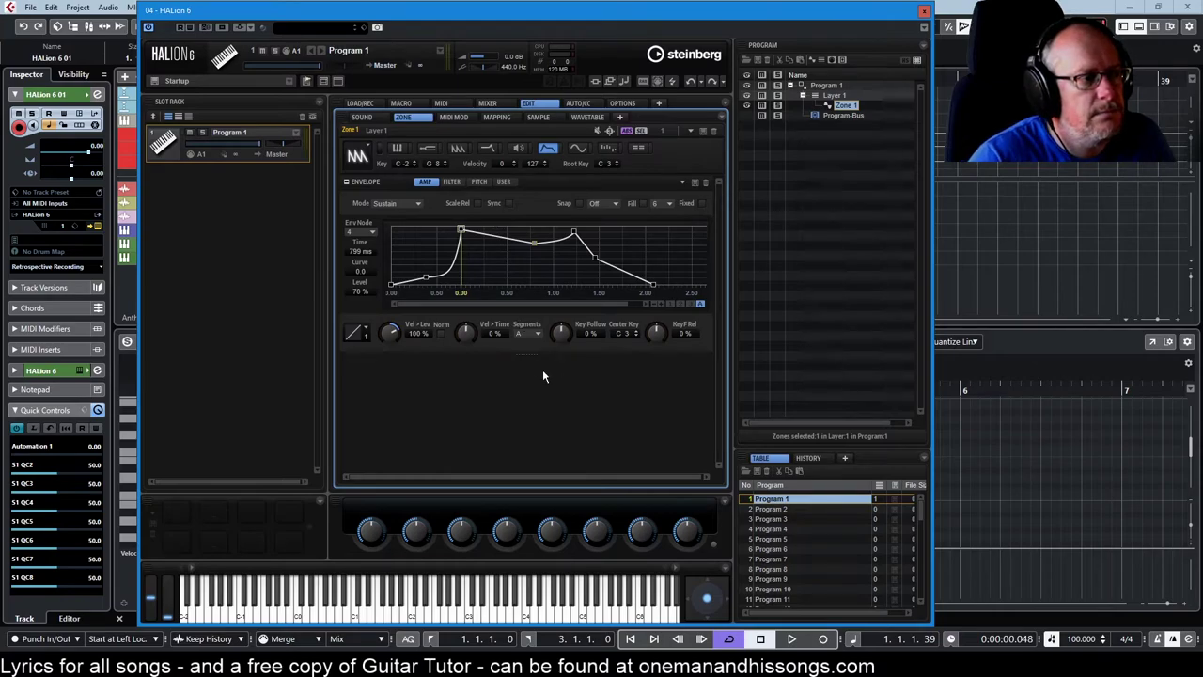
mouse_move(529, 355)
mouse_down()
mouse_move(533, 456)
mouse_move(520, 352)
mouse_up()
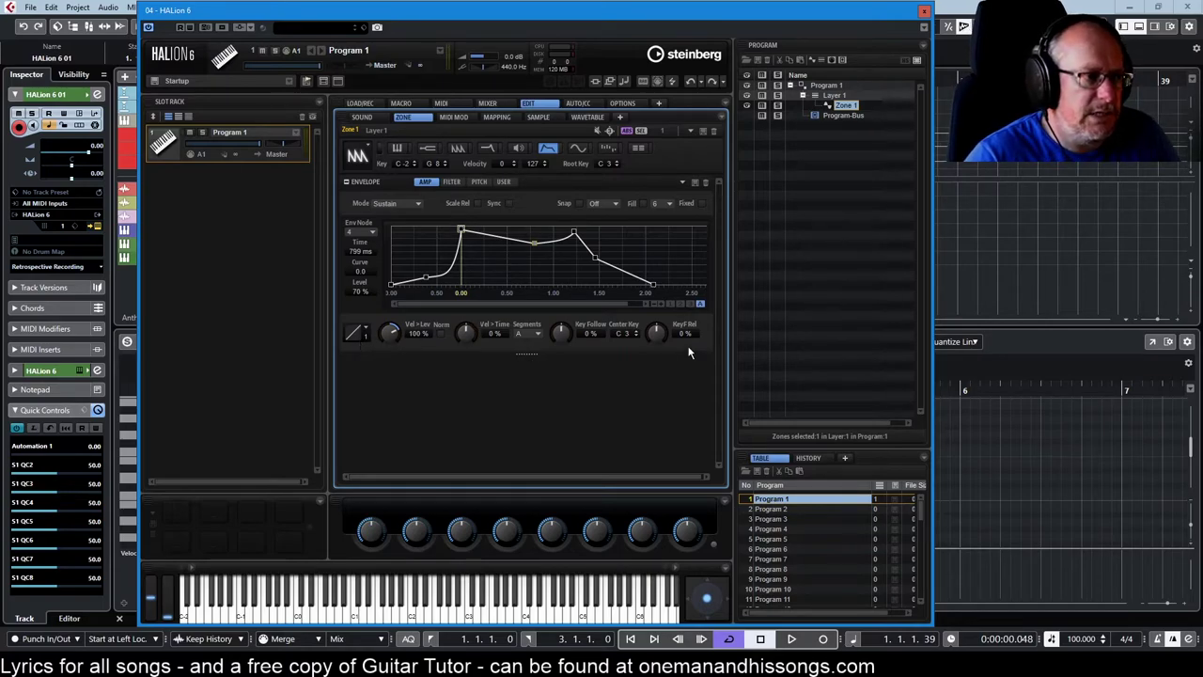
Set the level velocity curve to Squared and lower Vel>Lev to about 90 %.
click(365, 333)
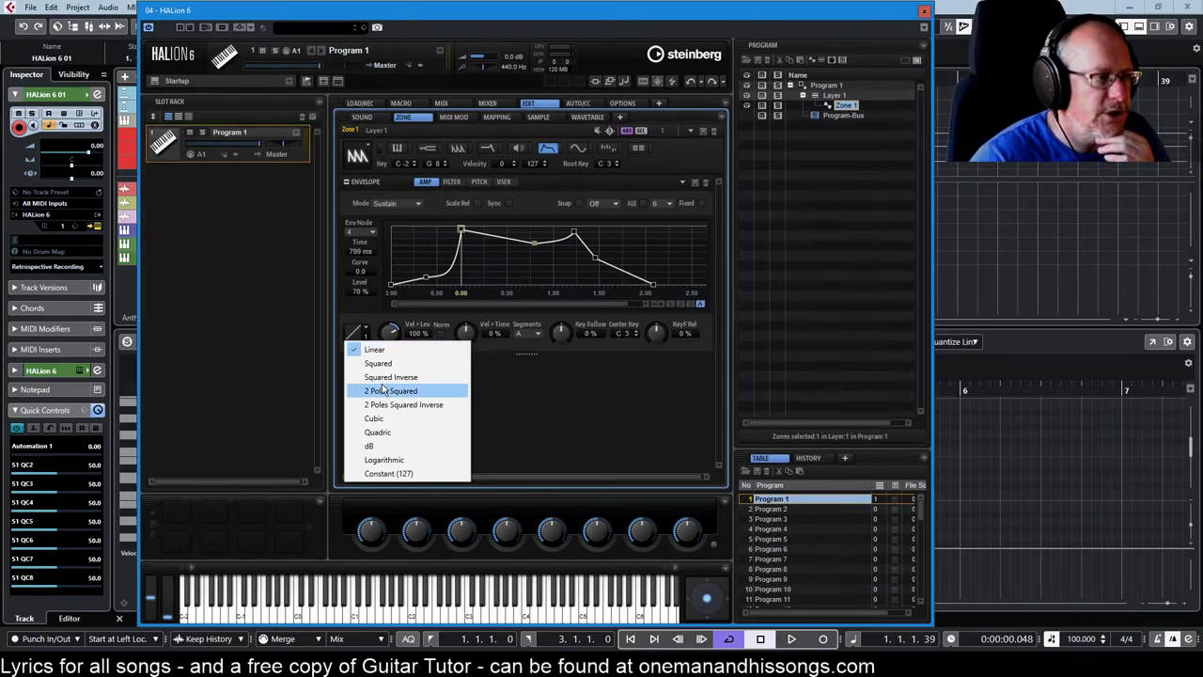
click(395, 364)
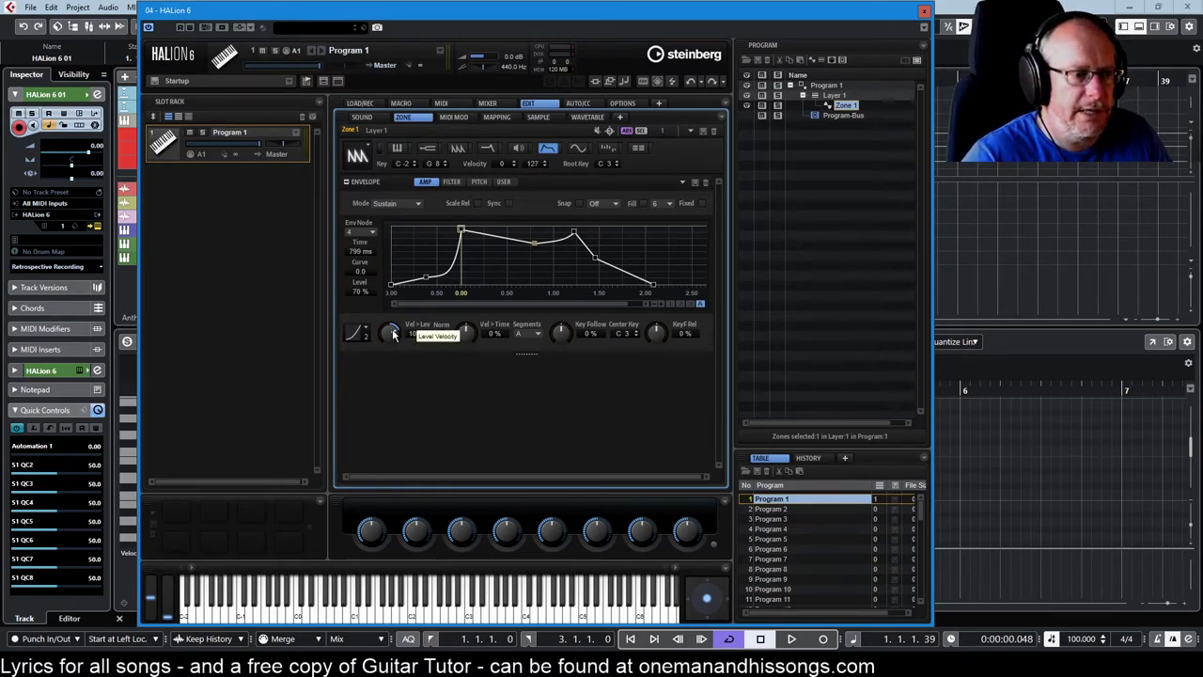
click(391, 338)
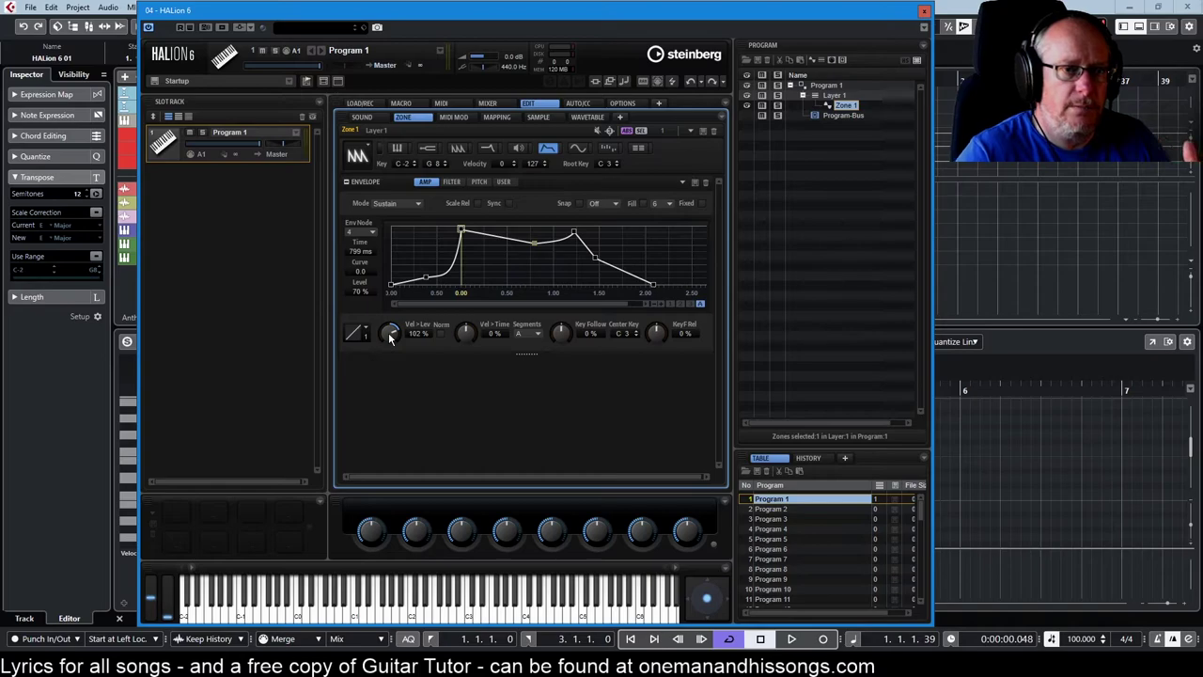
drag(393, 342, 395, 364)
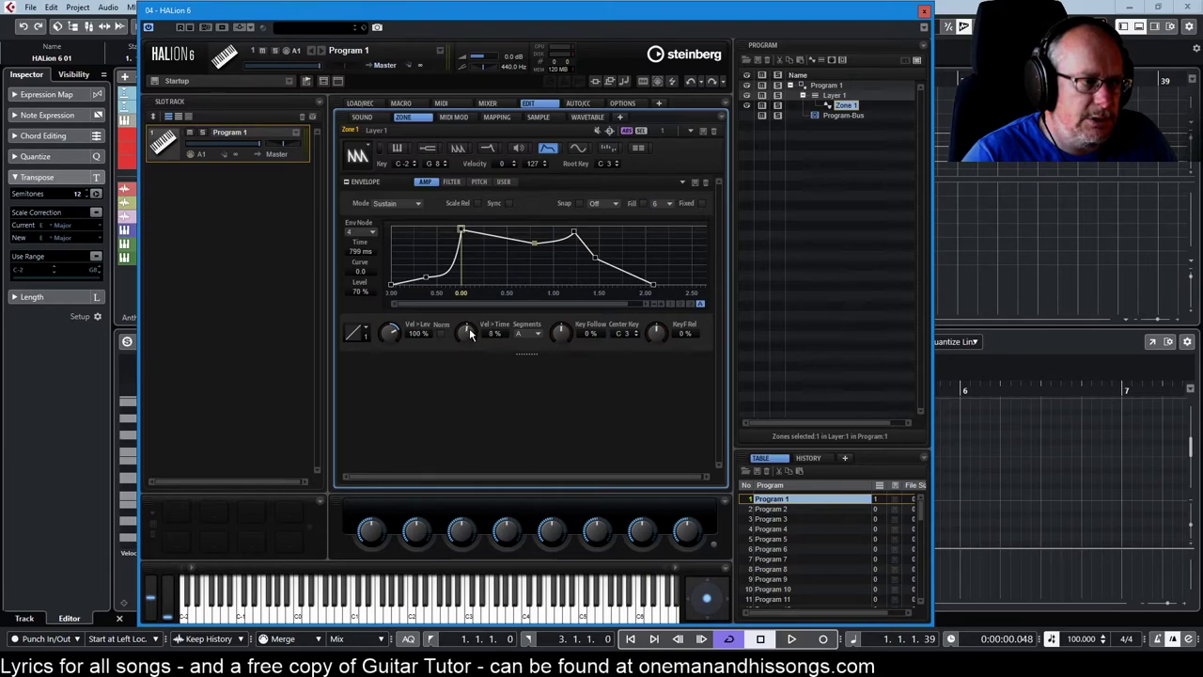
Try raising the Vel>Time amount, then set it to a negative value.
scroll(470, 332, up, 2)
scroll(470, 332, up, 8)
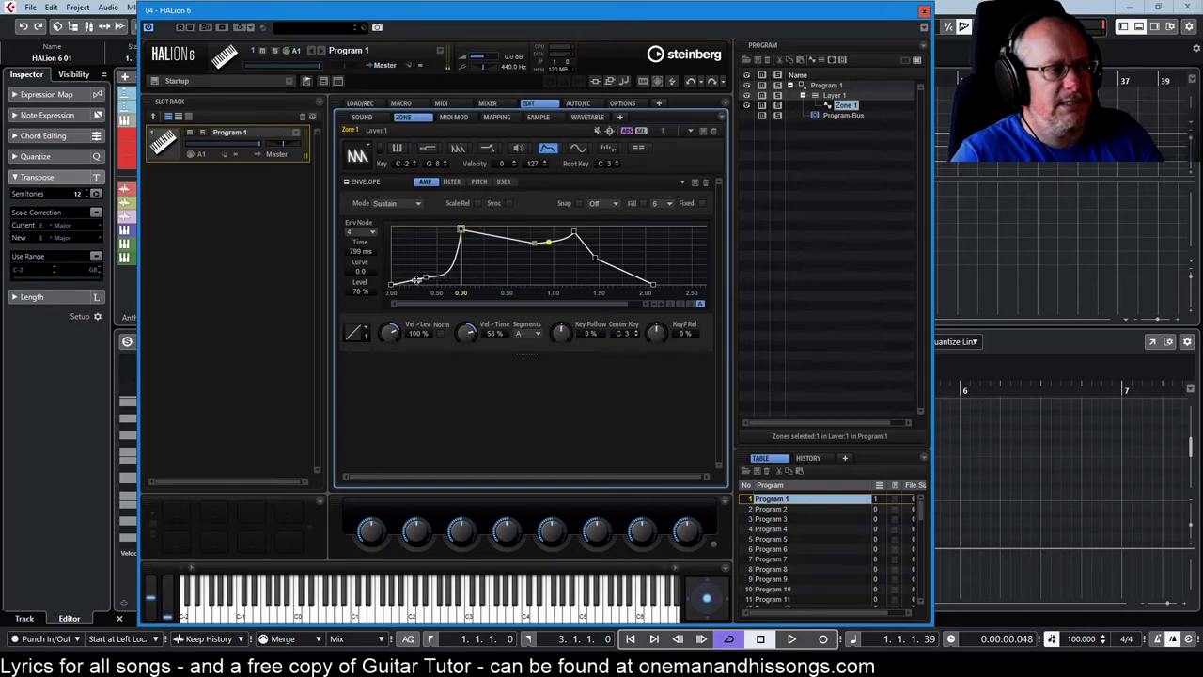
drag(472, 331, 469, 326)
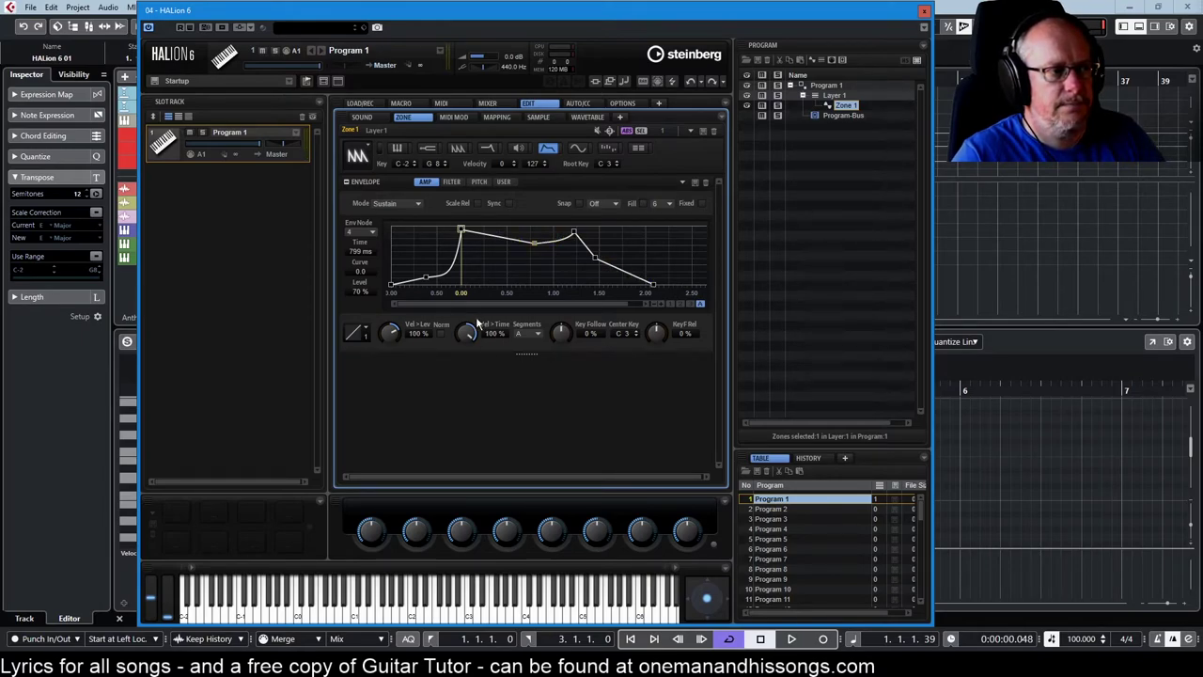
drag(467, 380, 463, 423)
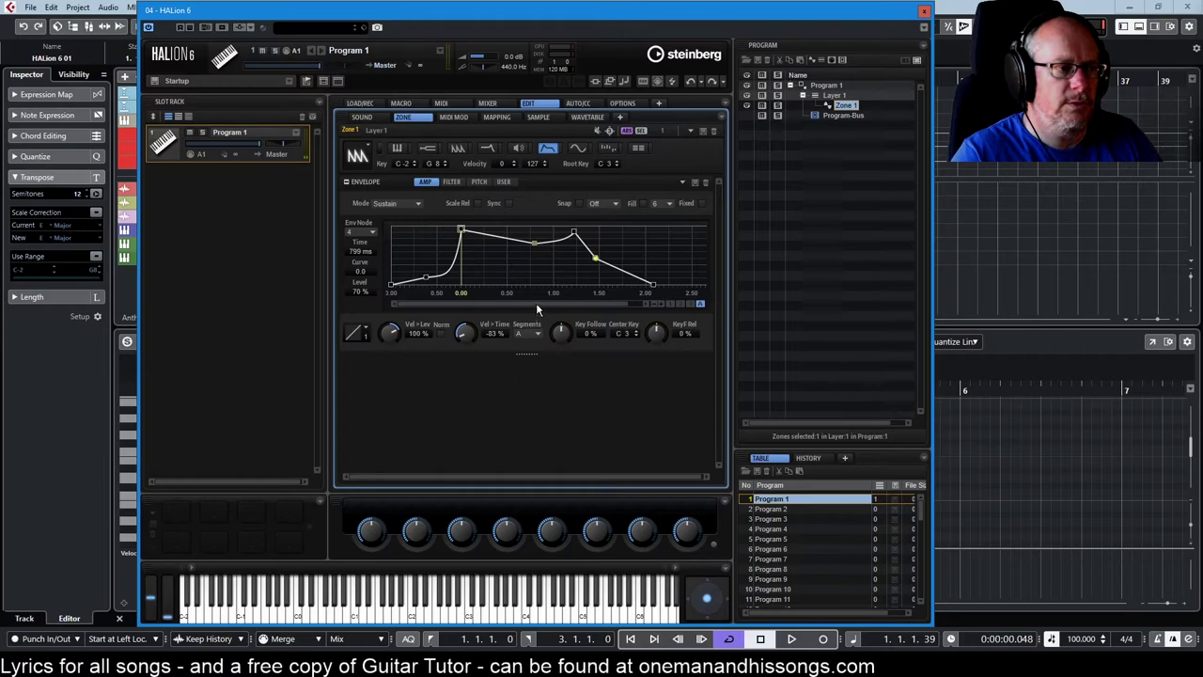
Try Segments A + D and A + R, settle on All, and set Vel>Time to 54 %.
click(527, 332)
click(567, 367)
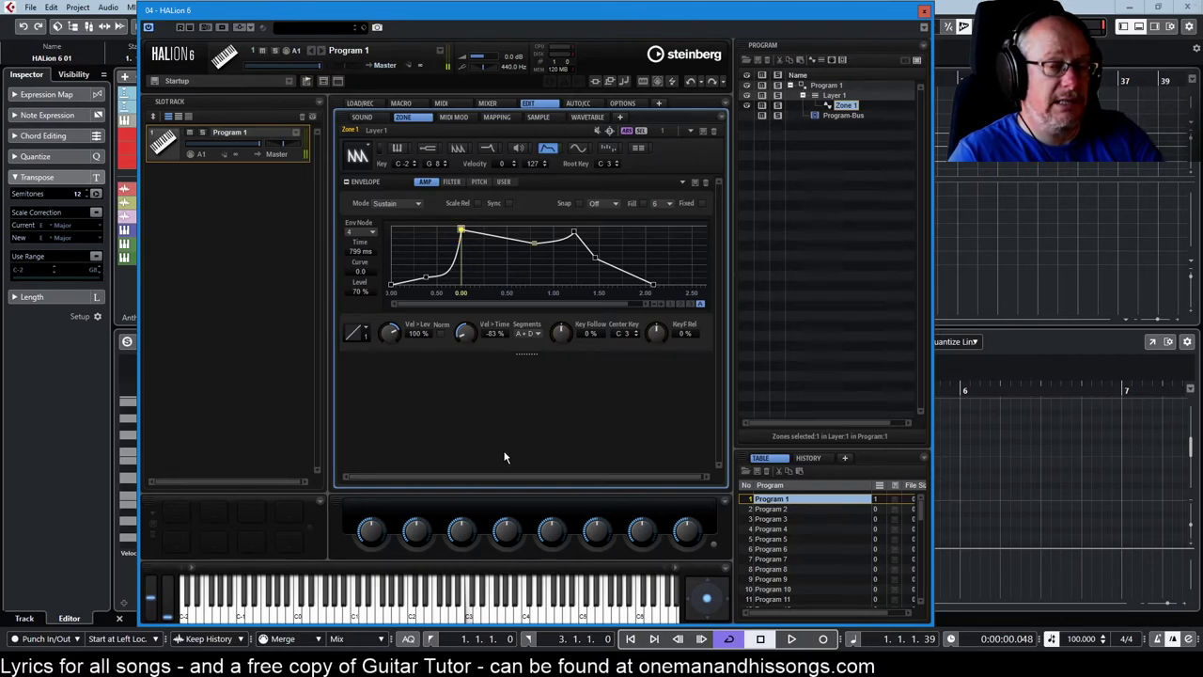
click(528, 333)
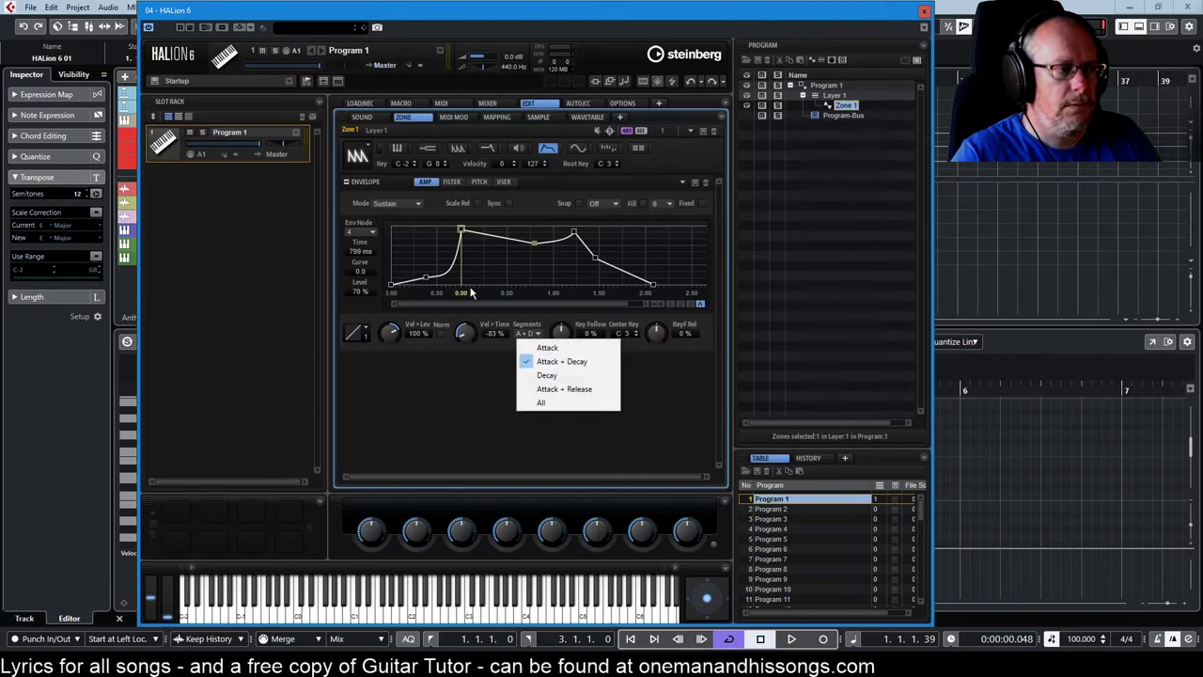
click(552, 389)
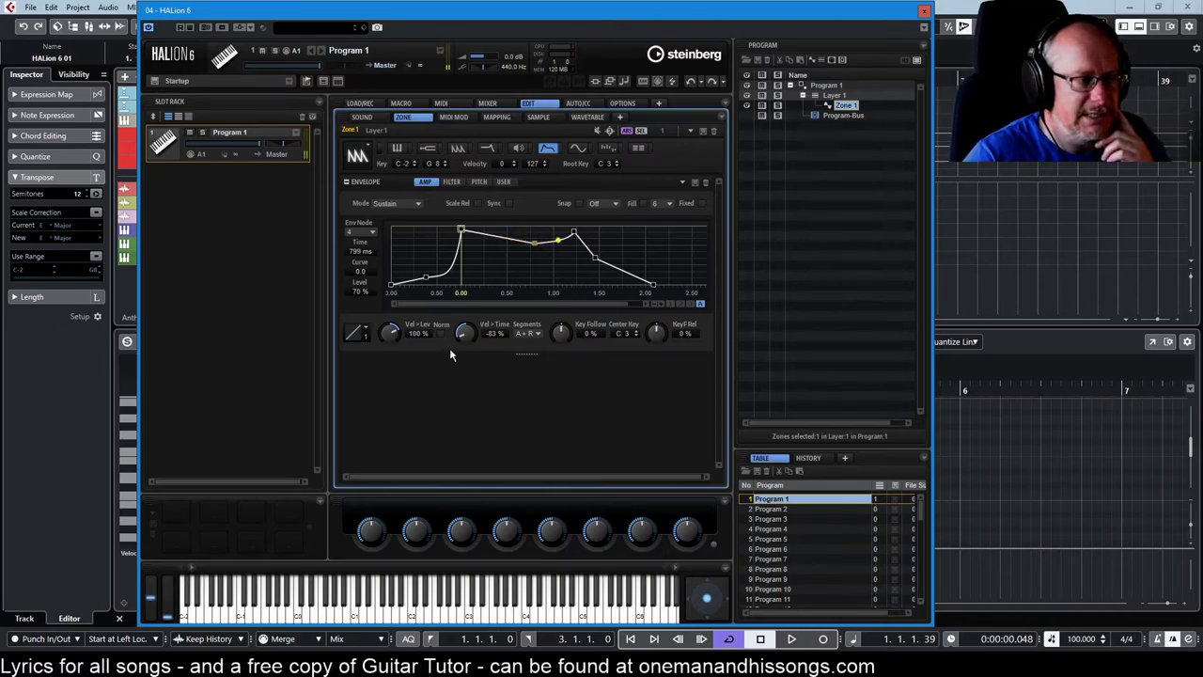
click(530, 332)
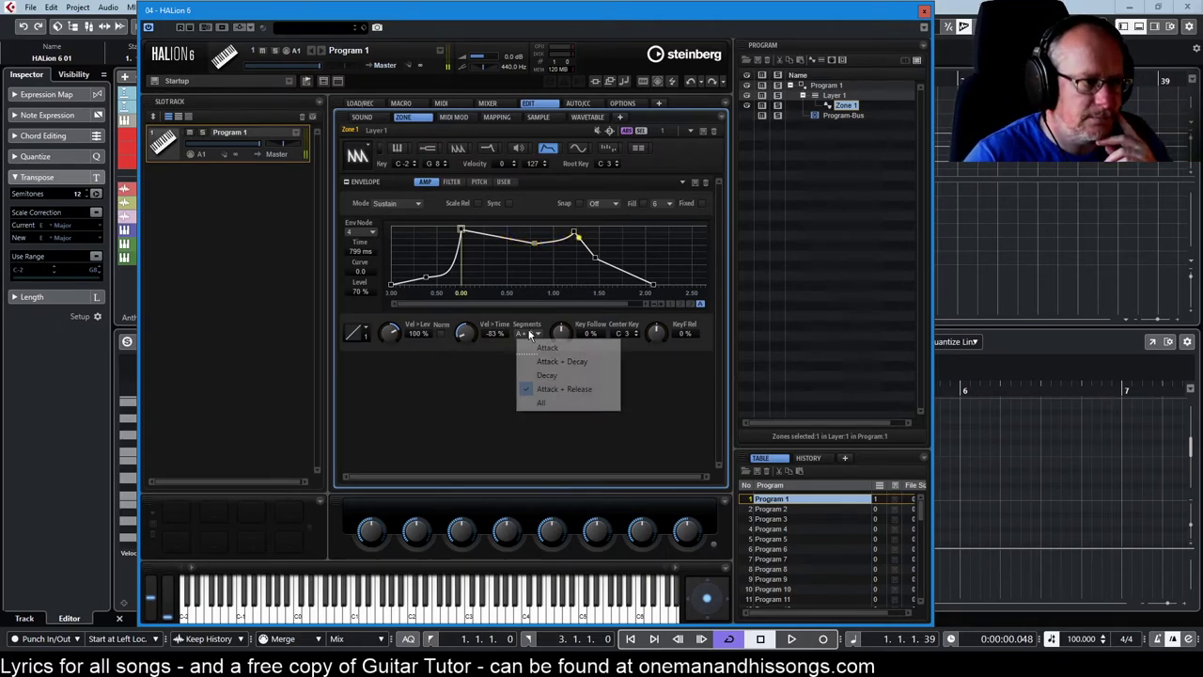
click(541, 403)
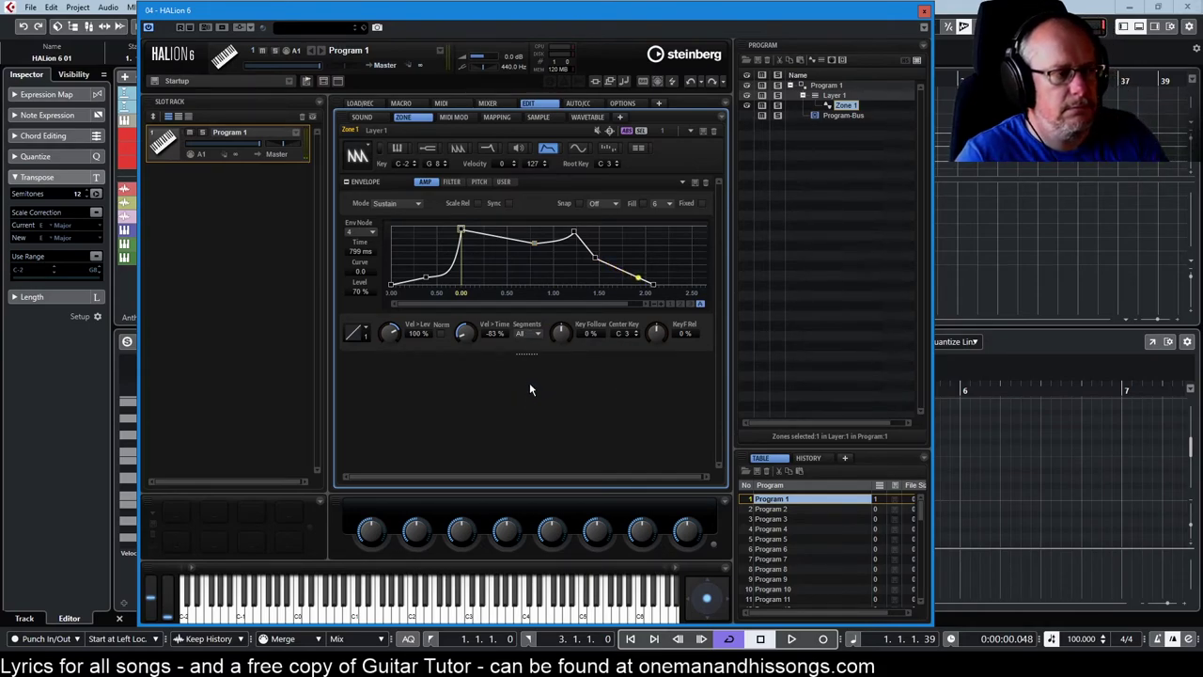
drag(463, 333, 458, 274)
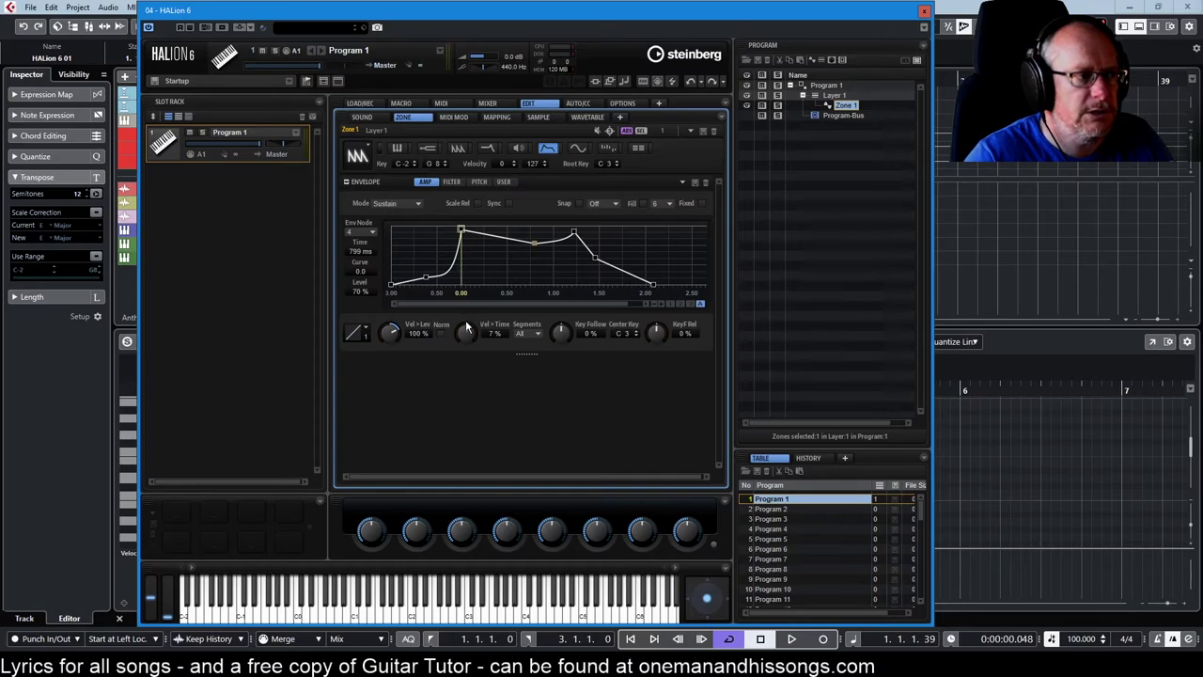
drag(467, 333, 464, 304)
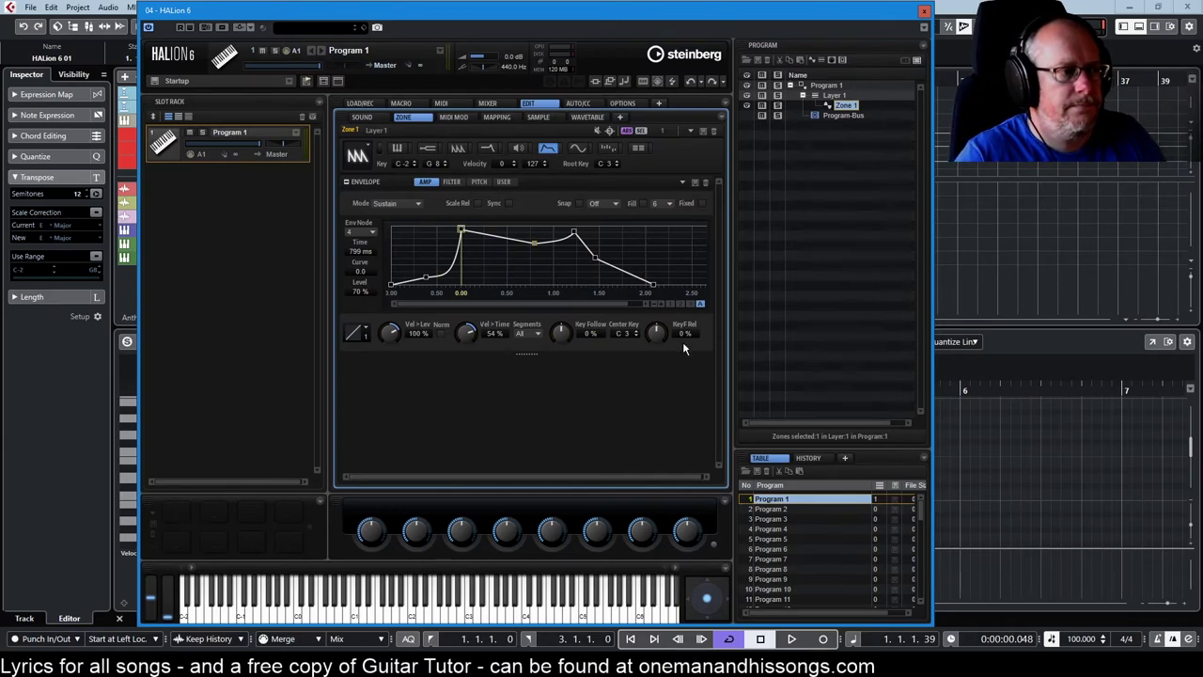
Undo the last edit and test Key Follow with positive and negative amounts.
key(ctrl+z)
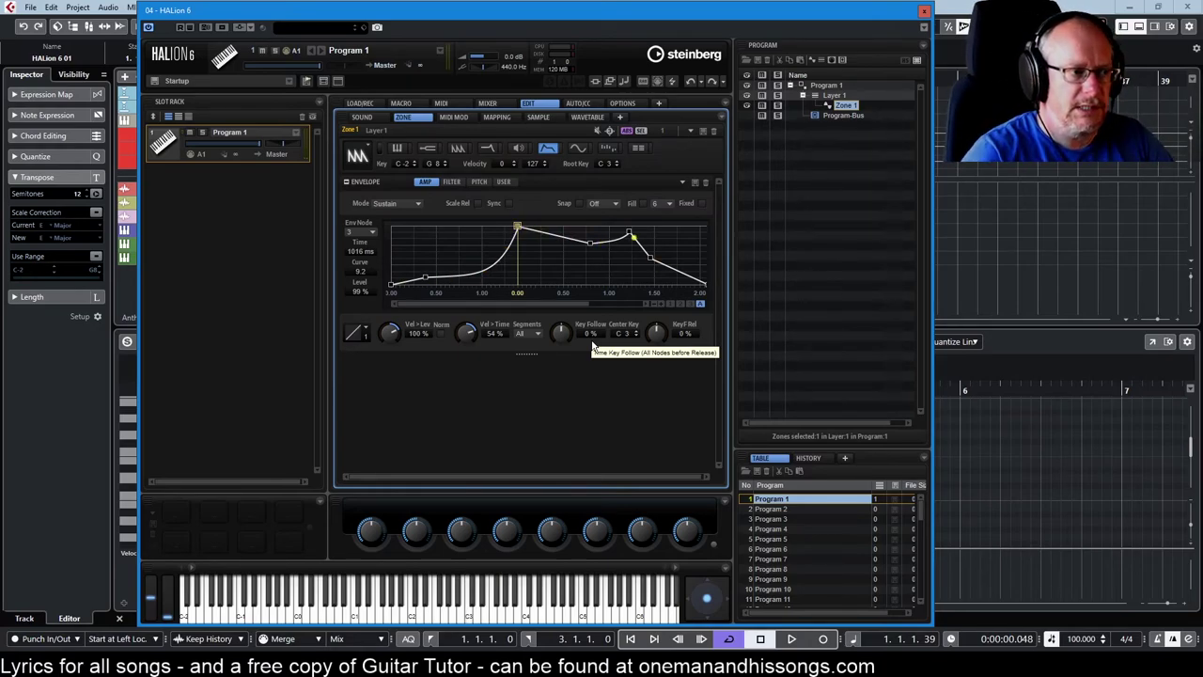
drag(588, 338, 582, 245)
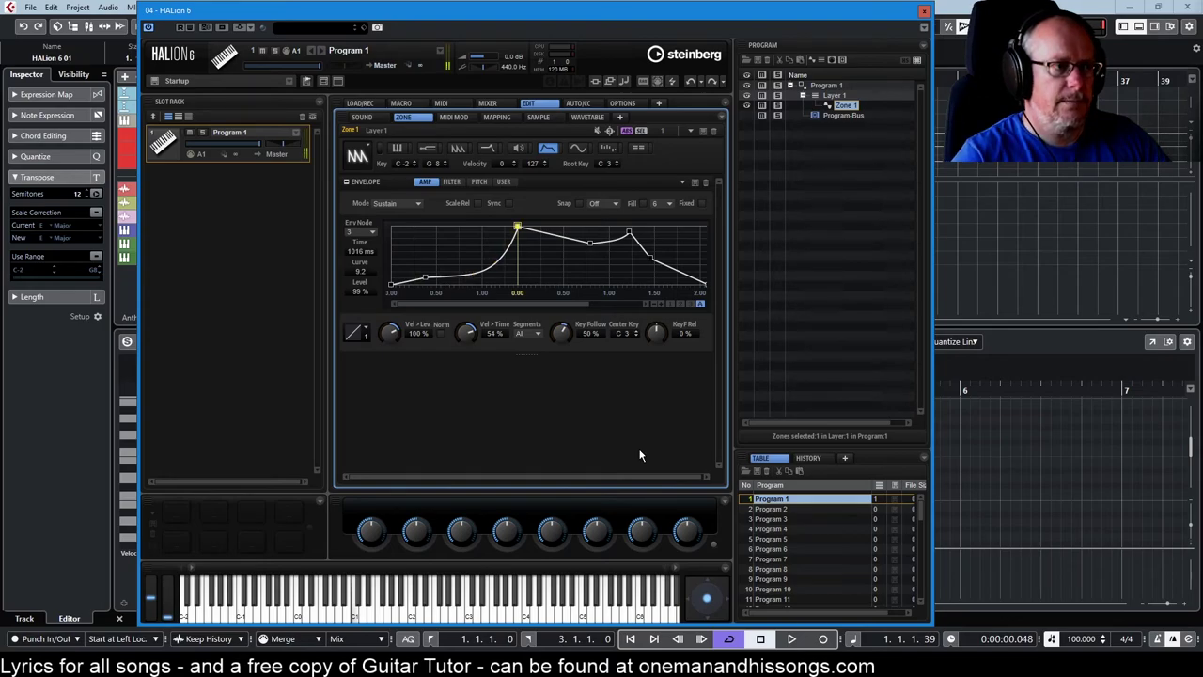
drag(560, 332, 567, 384)
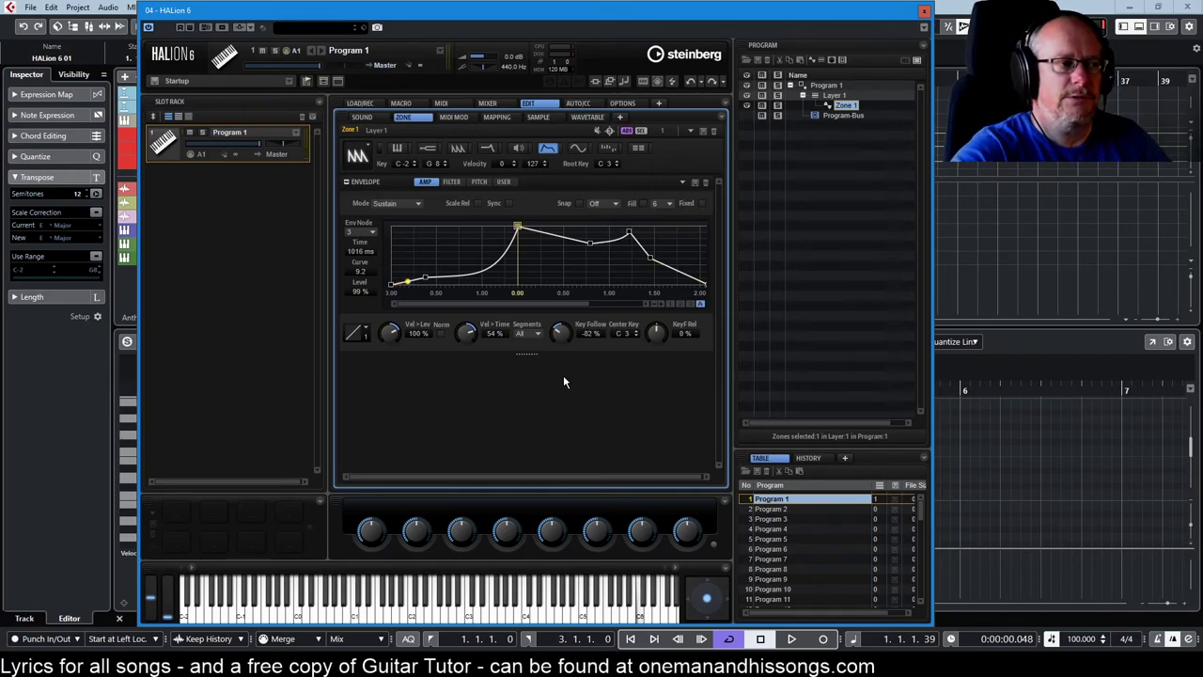
Reset Key Follow to 0 % and raise KeyF Rel to 92 %.
double_click(590, 333)
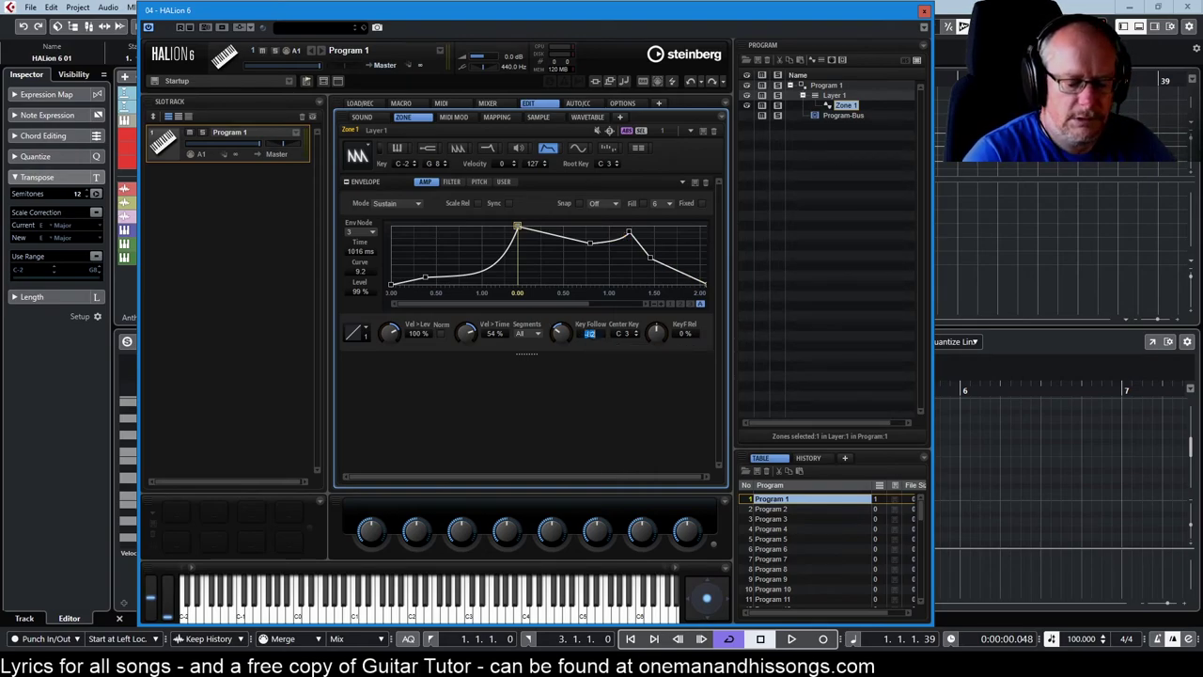
text(0)
key(Return)
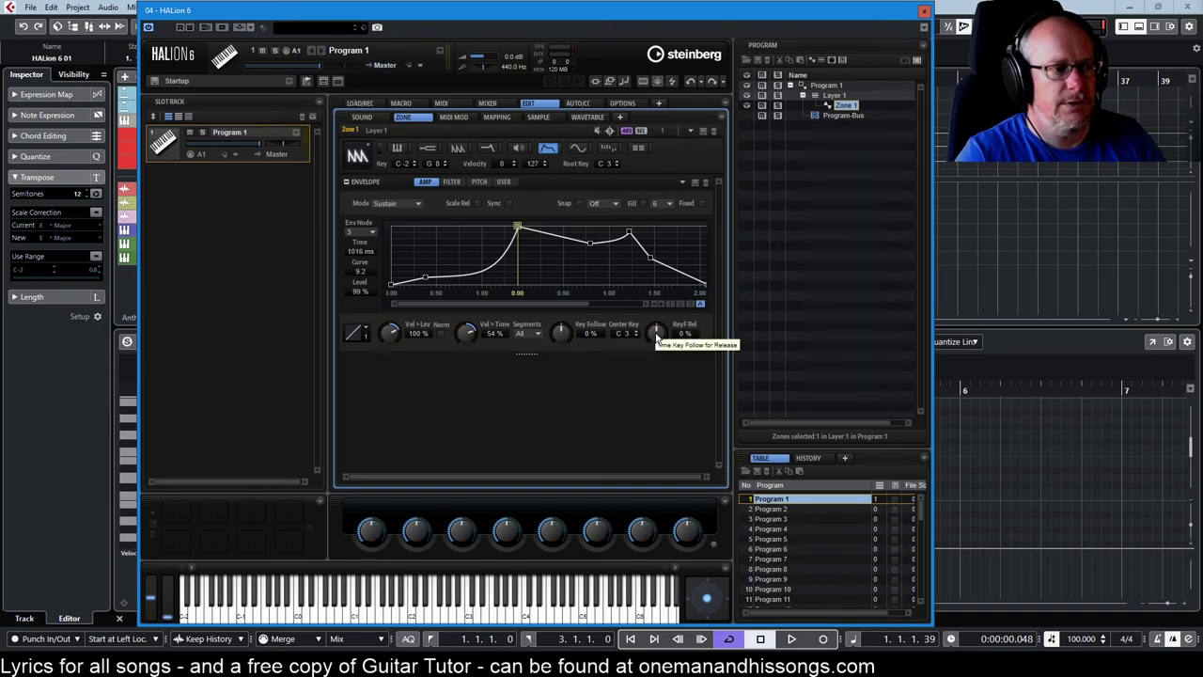
drag(654, 332, 657, 304)
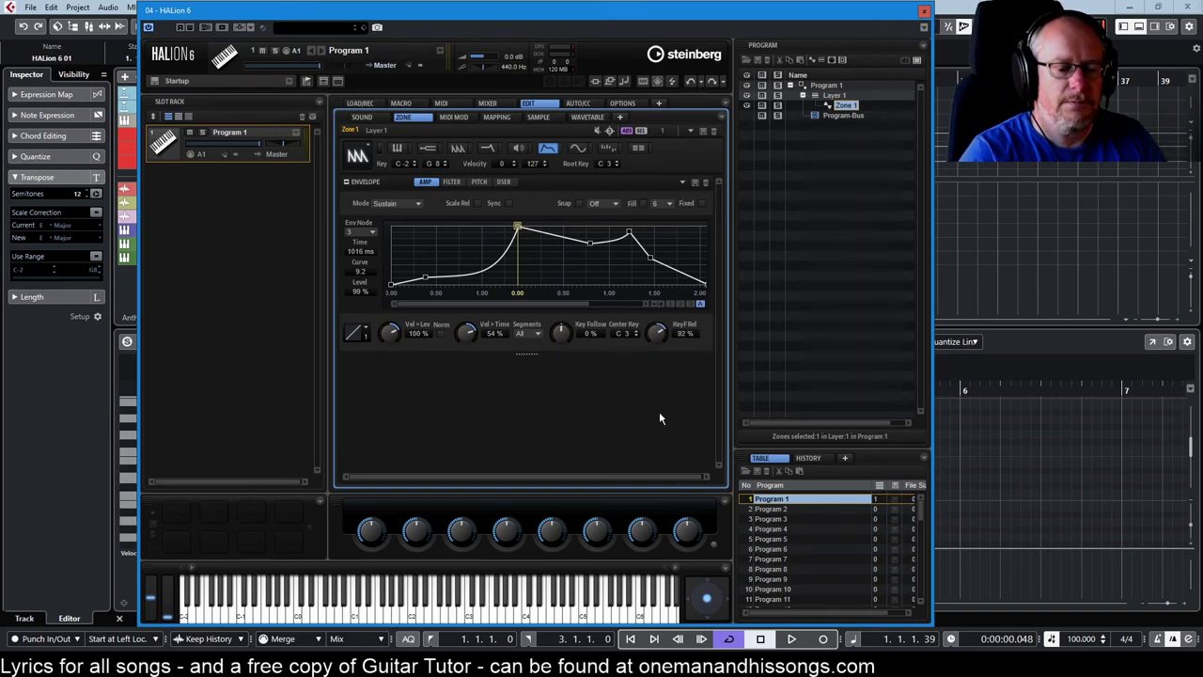